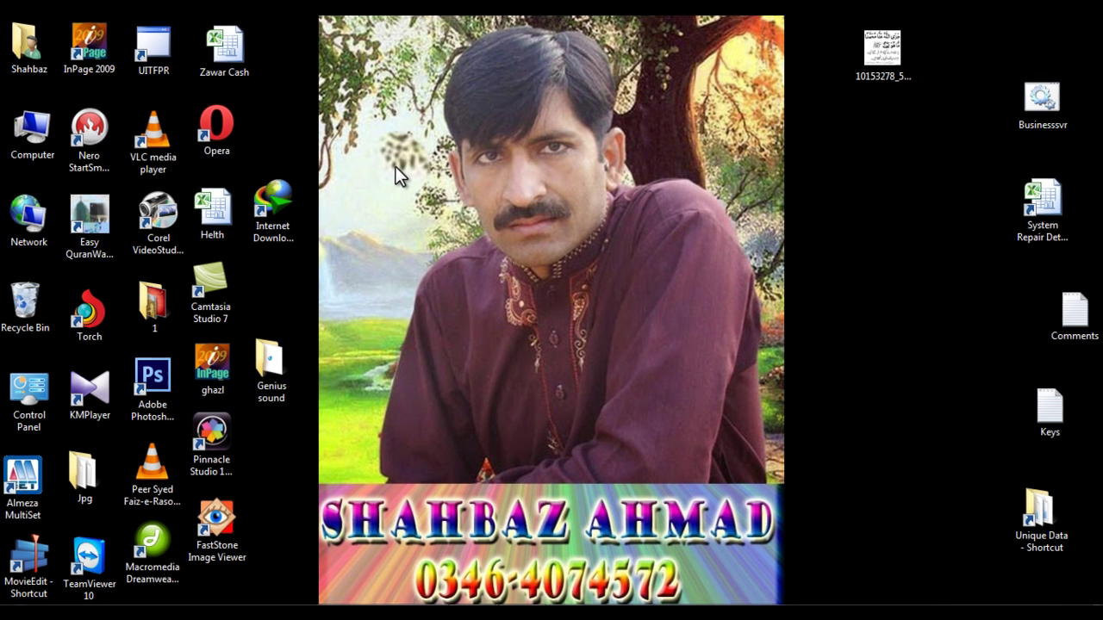
Launch InPage 2009 from the desktop.
double_click(69, 27)
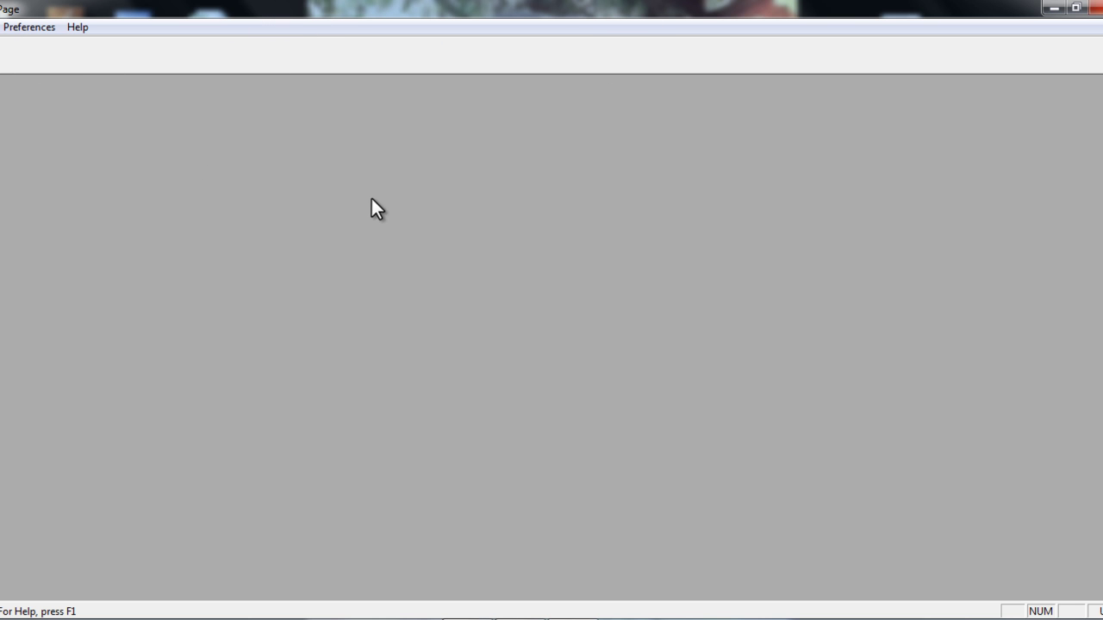
left_click(3, 27)
left_click(10, 46)
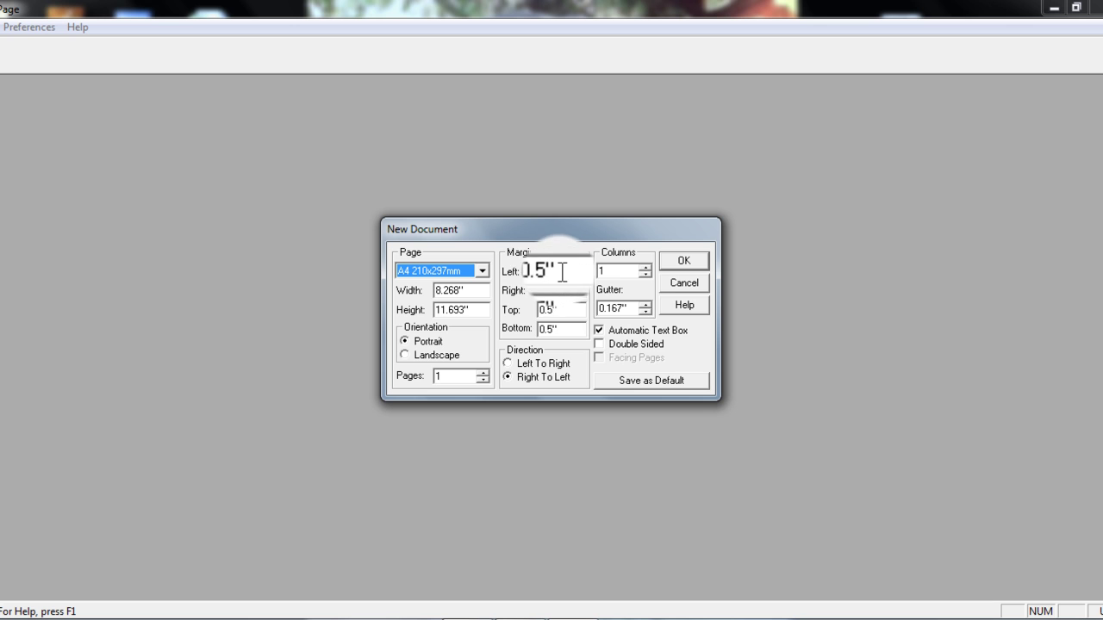
left_click(683, 284)
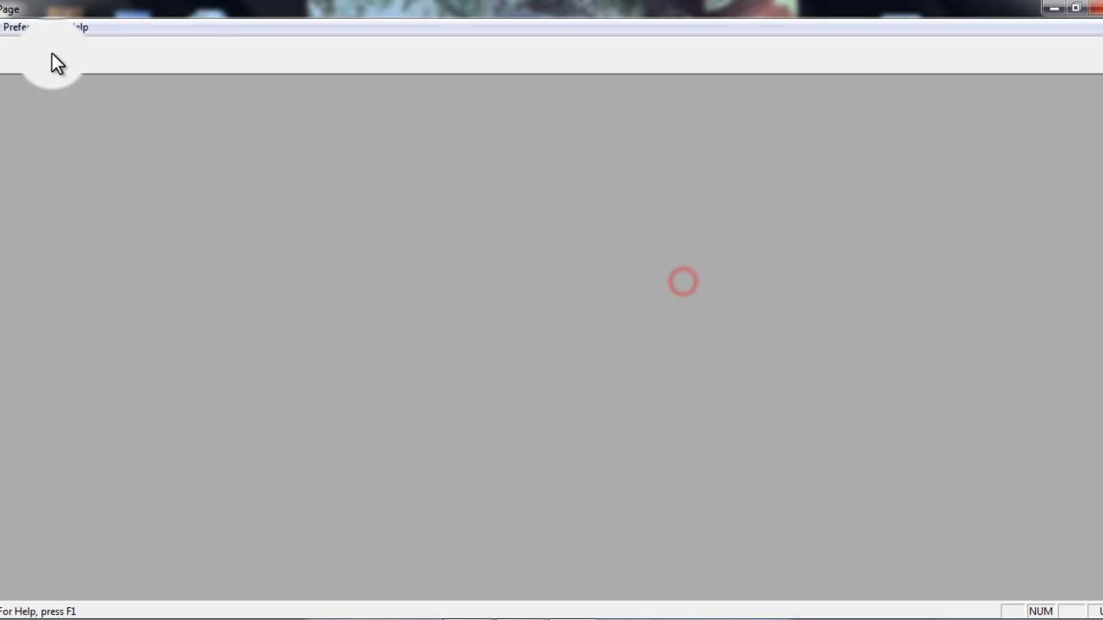
left_click(26, 27)
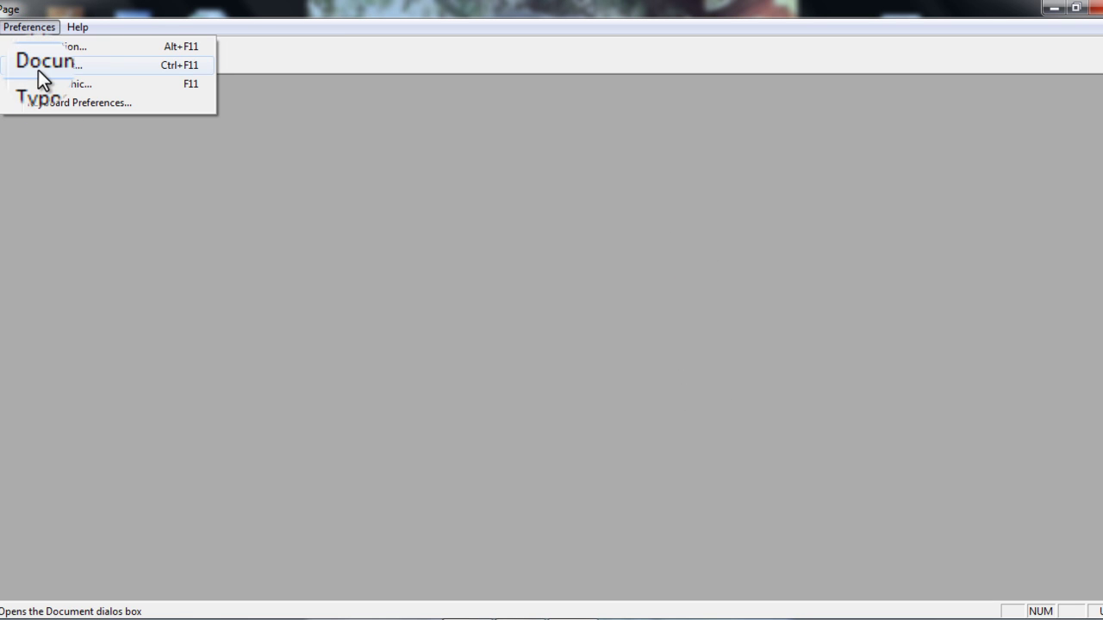
left_click(44, 68)
left_click_drag(487, 215, 429, 121)
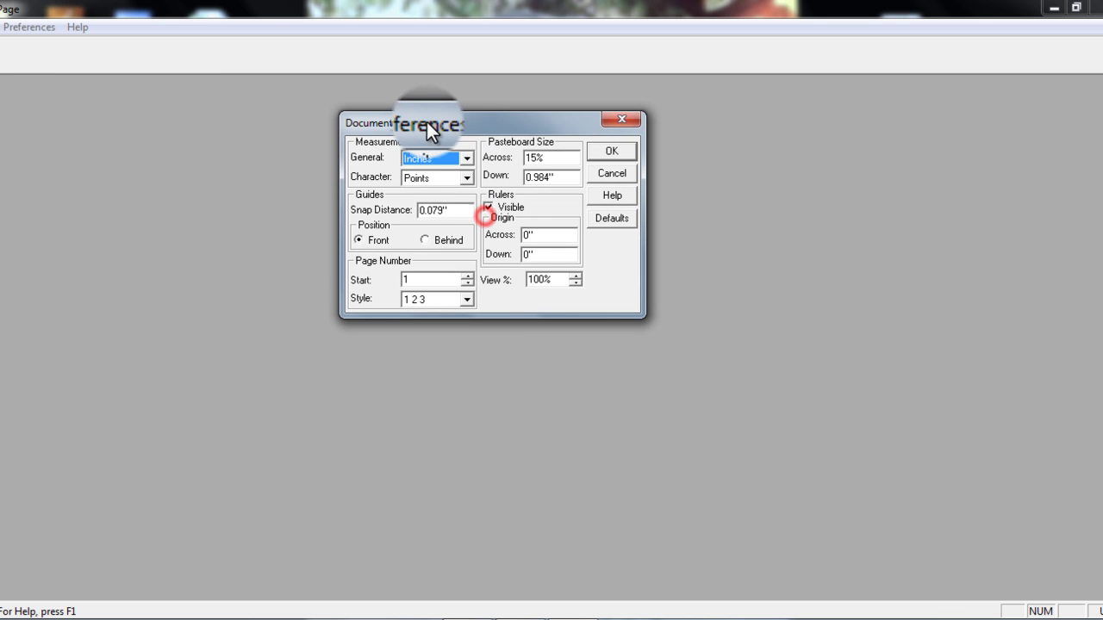
left_click(464, 158)
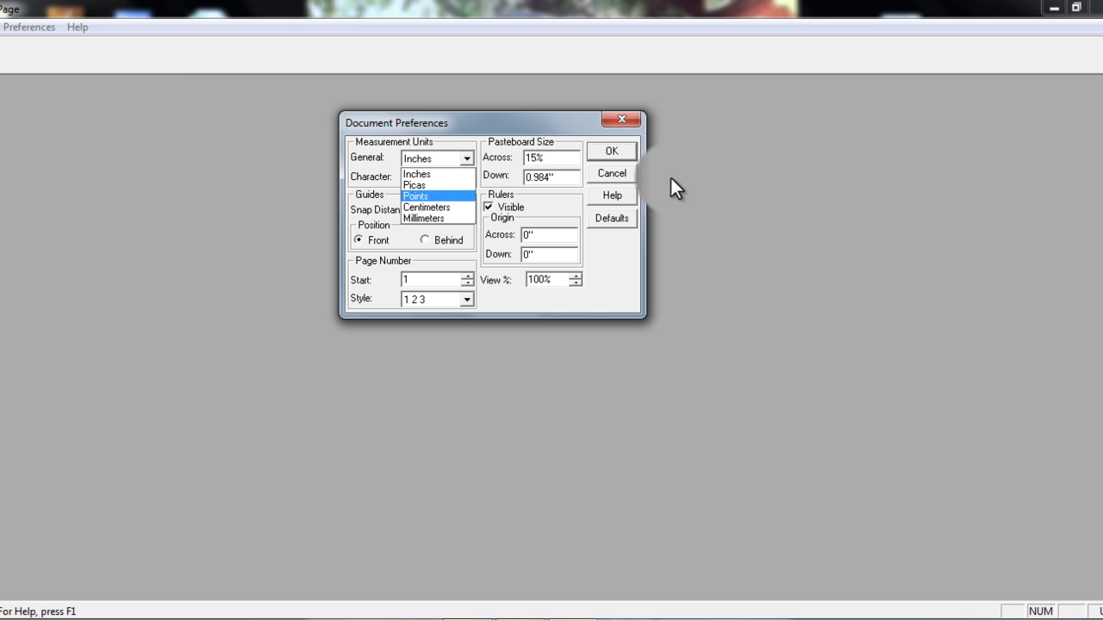
left_click(614, 175)
left_click(613, 177)
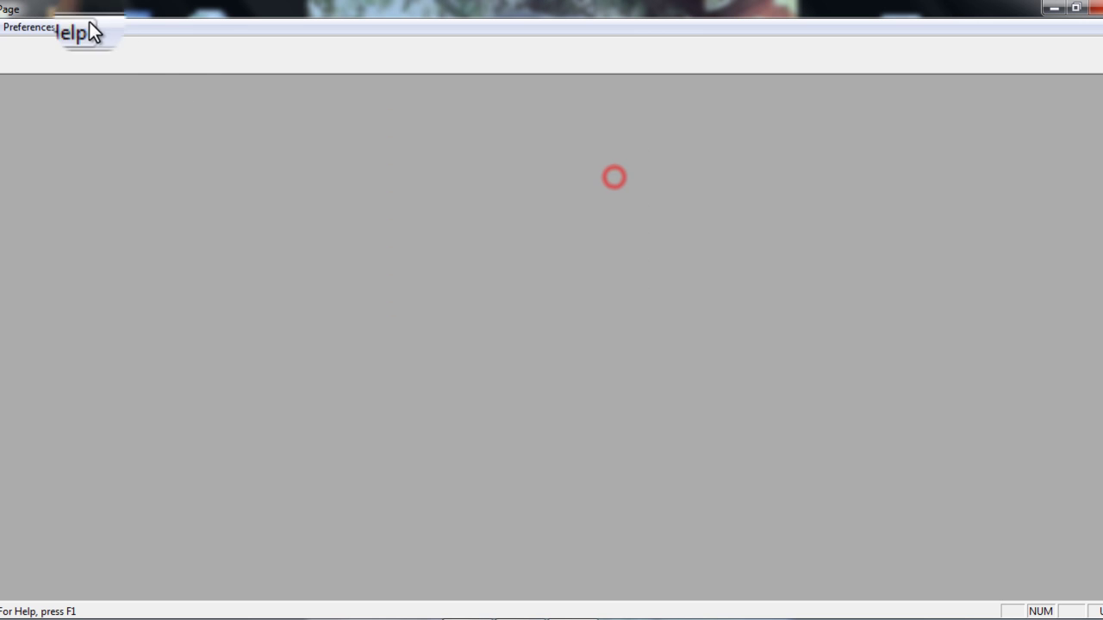
Set the general measurement unit to Inches in the document preferences and apply the settings.
left_click(26, 33)
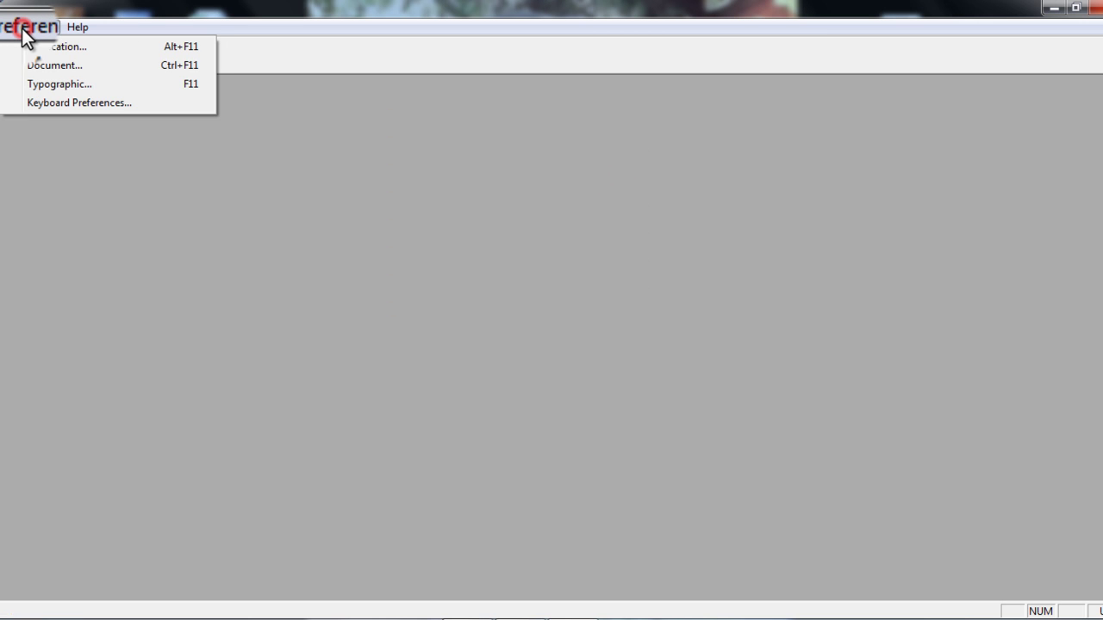
left_click(49, 66)
left_click_drag(504, 215, 382, 116)
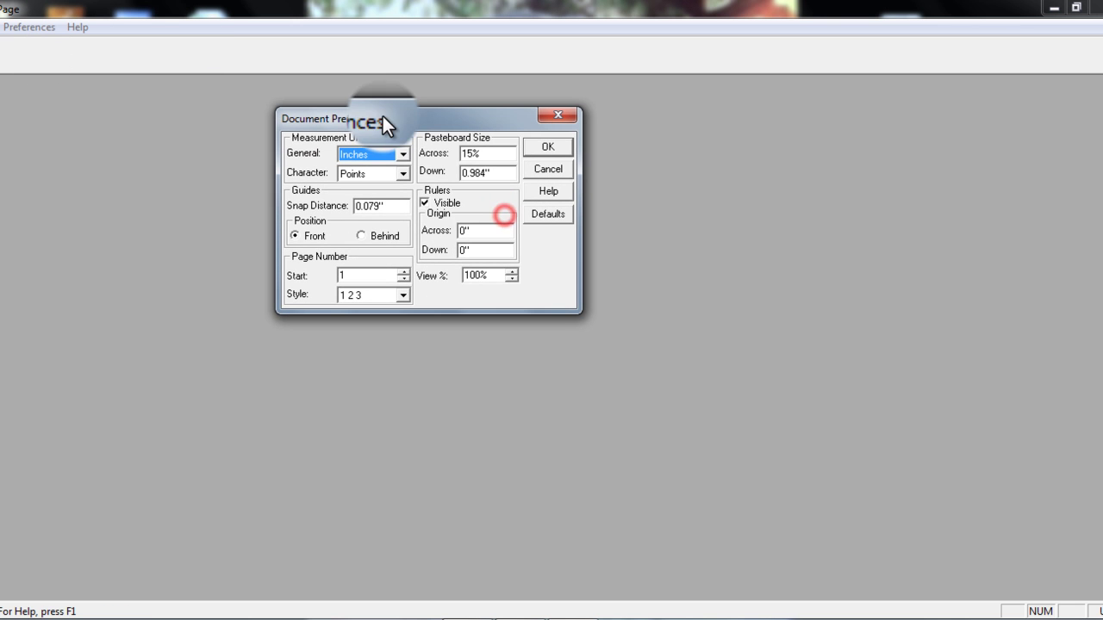
left_click(401, 155)
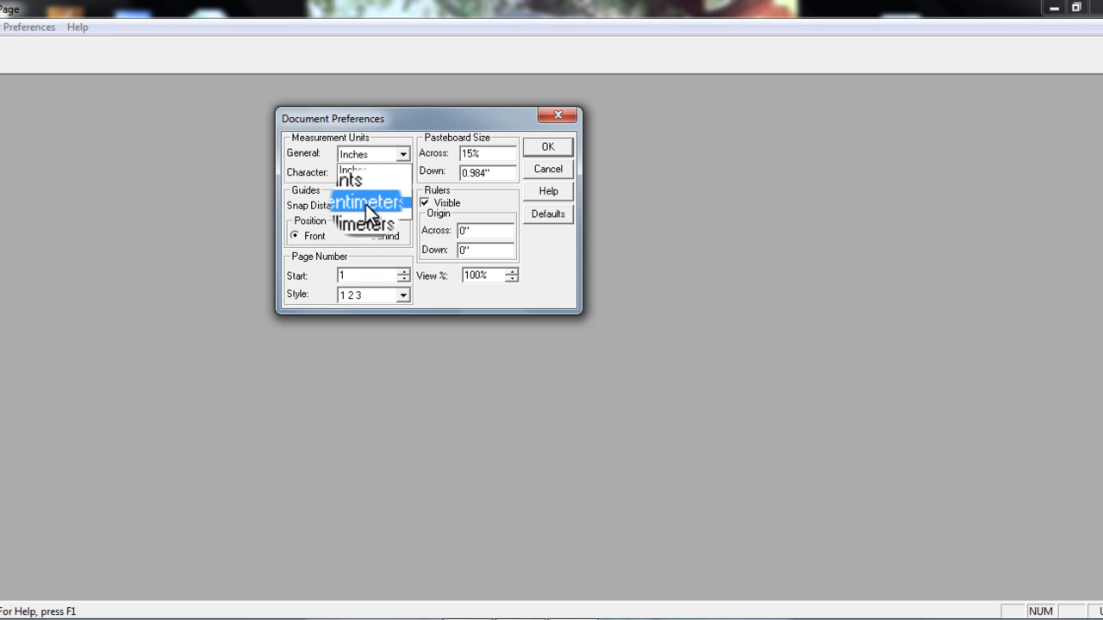
left_click(356, 169)
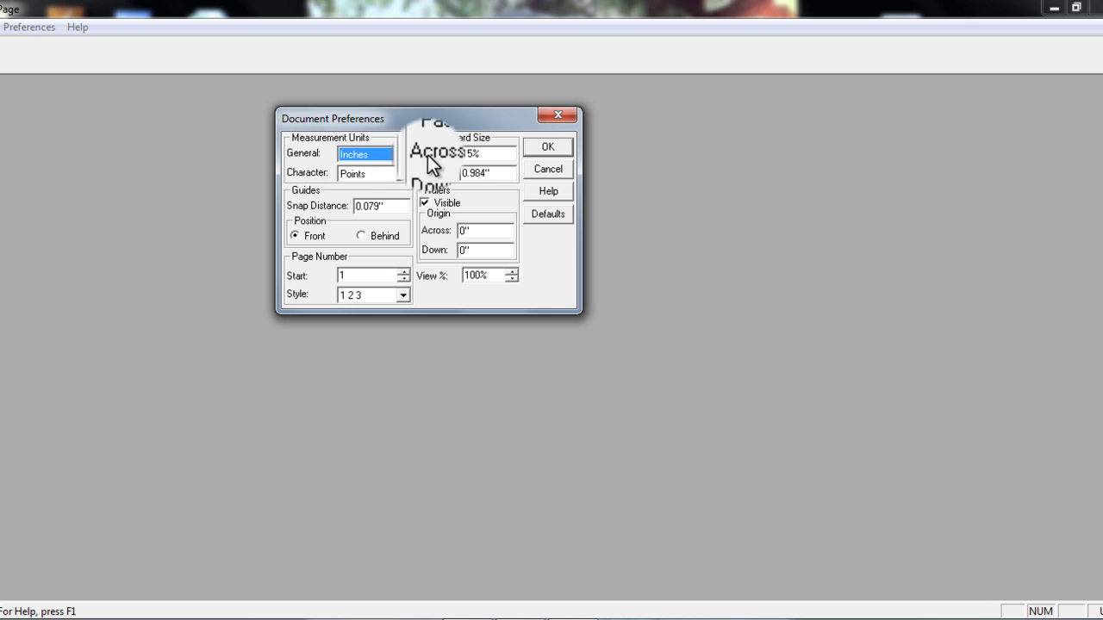
left_click(546, 150)
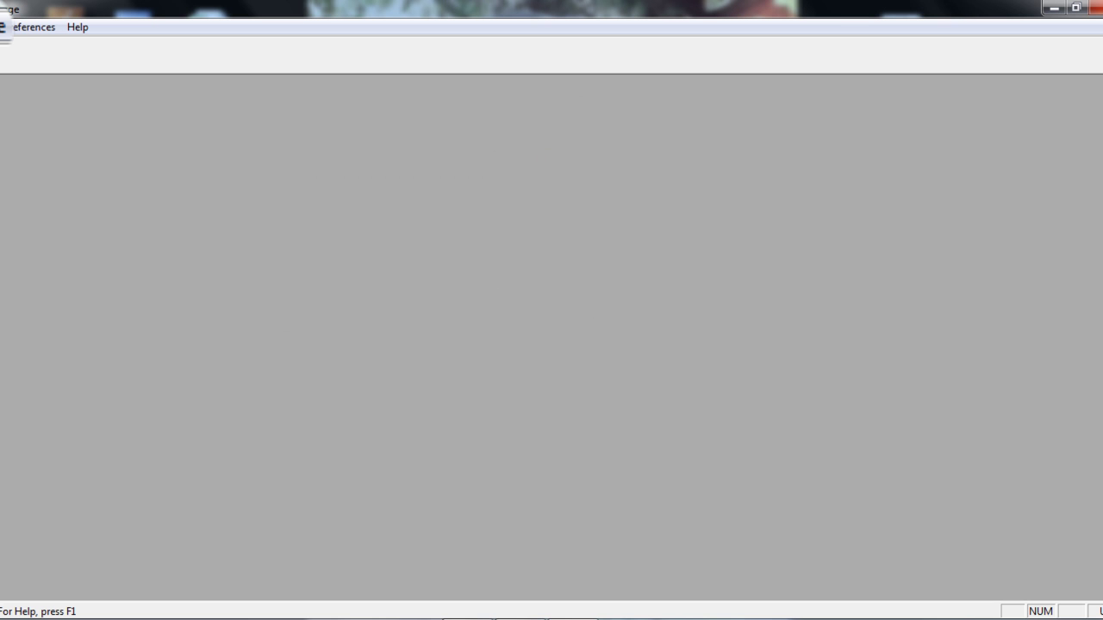
Choose the Phonetic keyboard layout in the keyboard preferences and apply it.
left_click(26, 28)
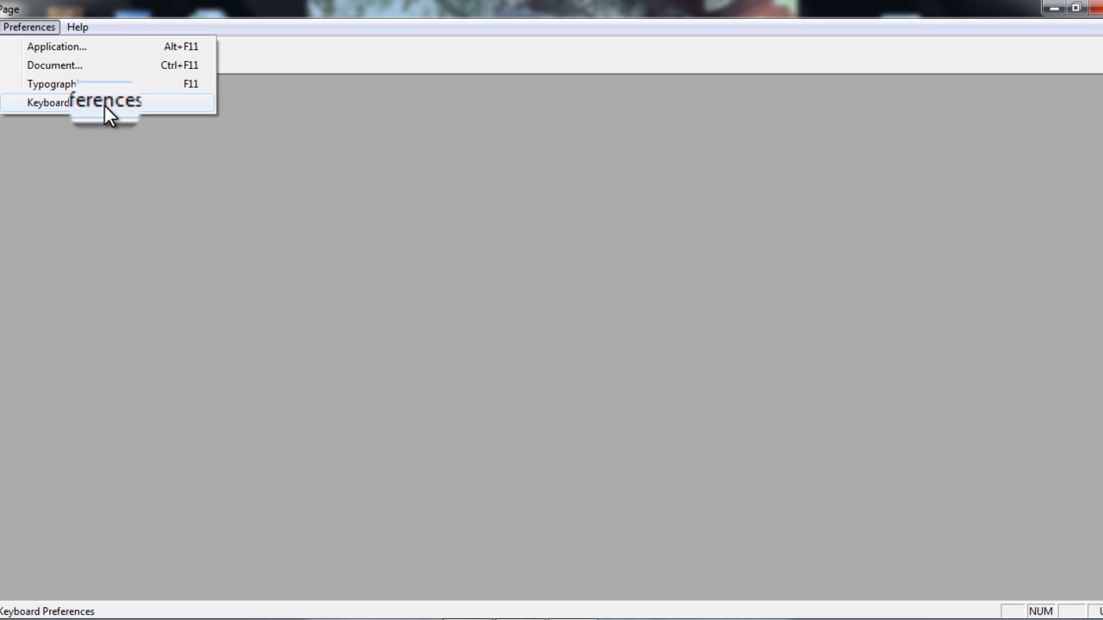
left_click(69, 105)
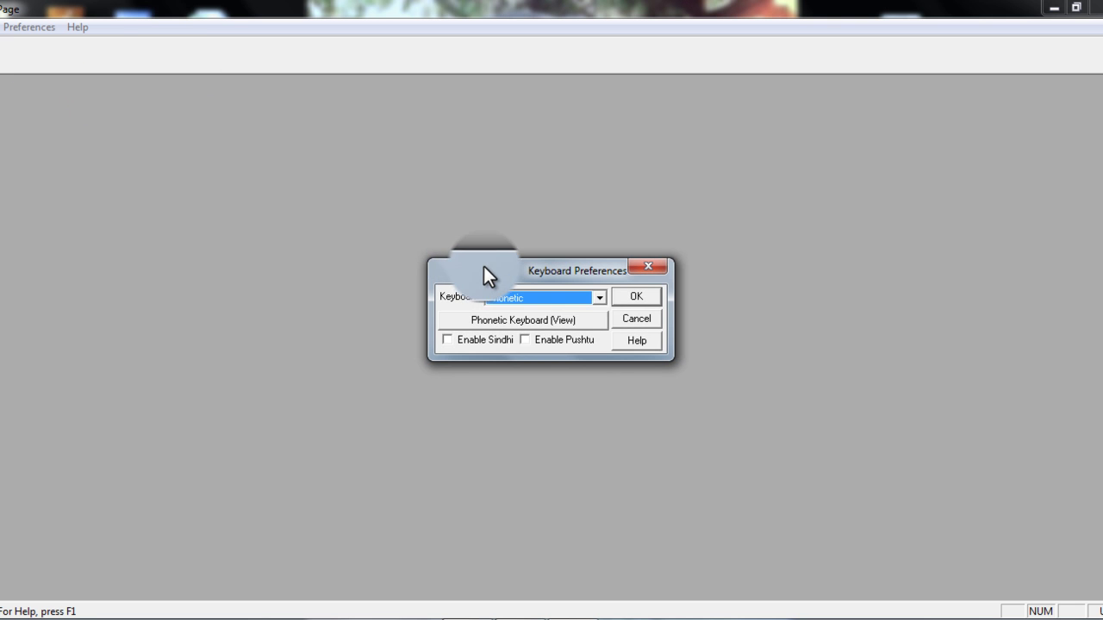
left_click_drag(483, 266, 196, 63)
left_click_drag(276, 52, 322, 74)
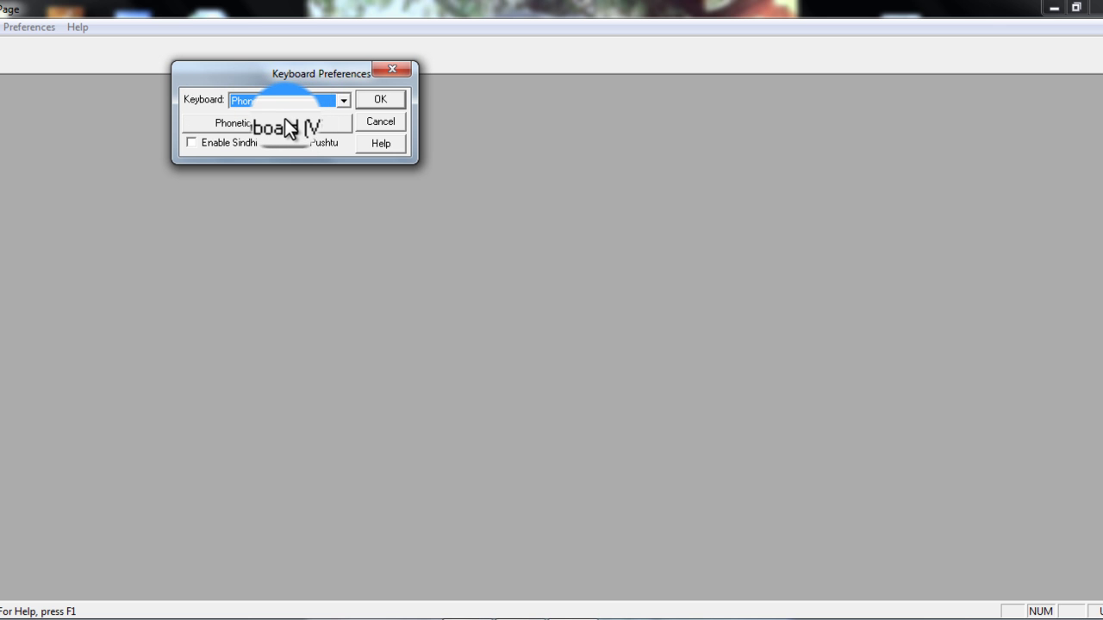
left_click(342, 101)
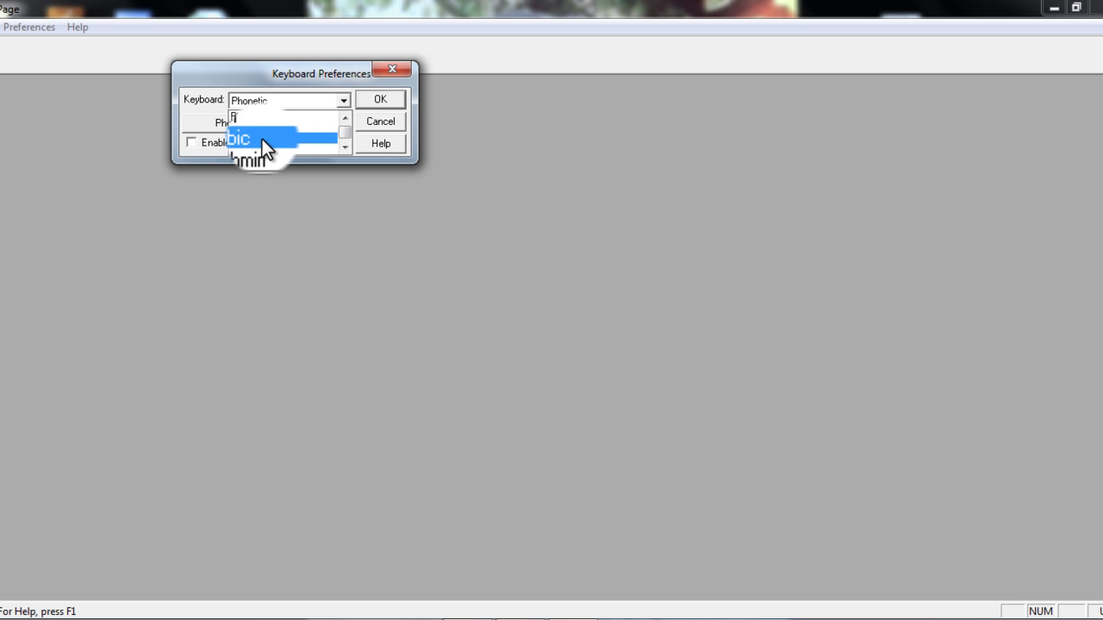
scroll(344, 133, "down", 5)
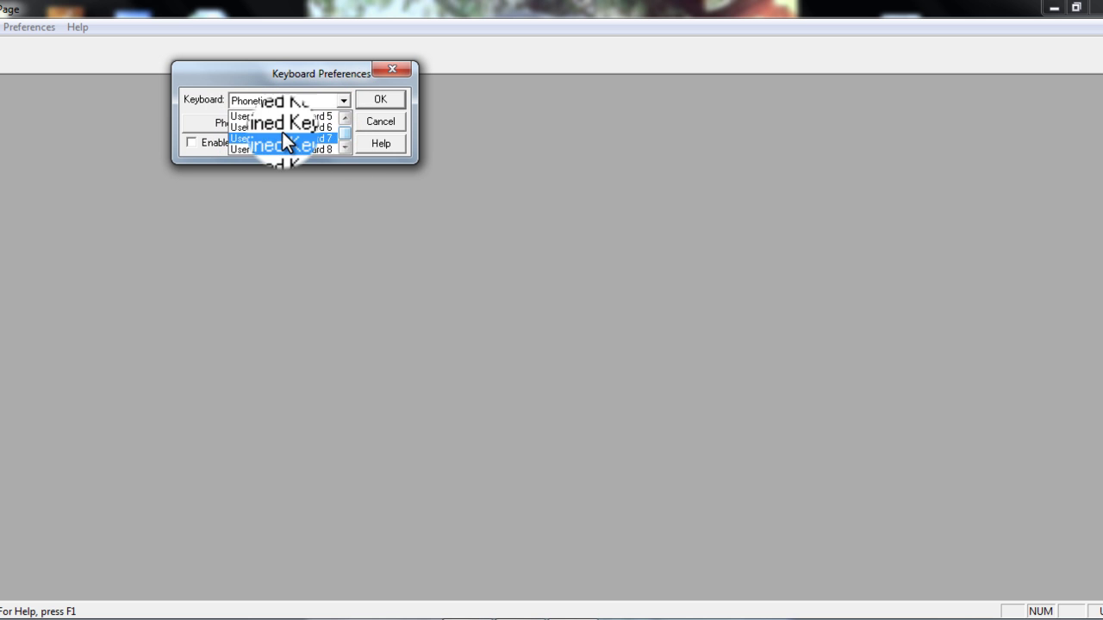
left_click(343, 135)
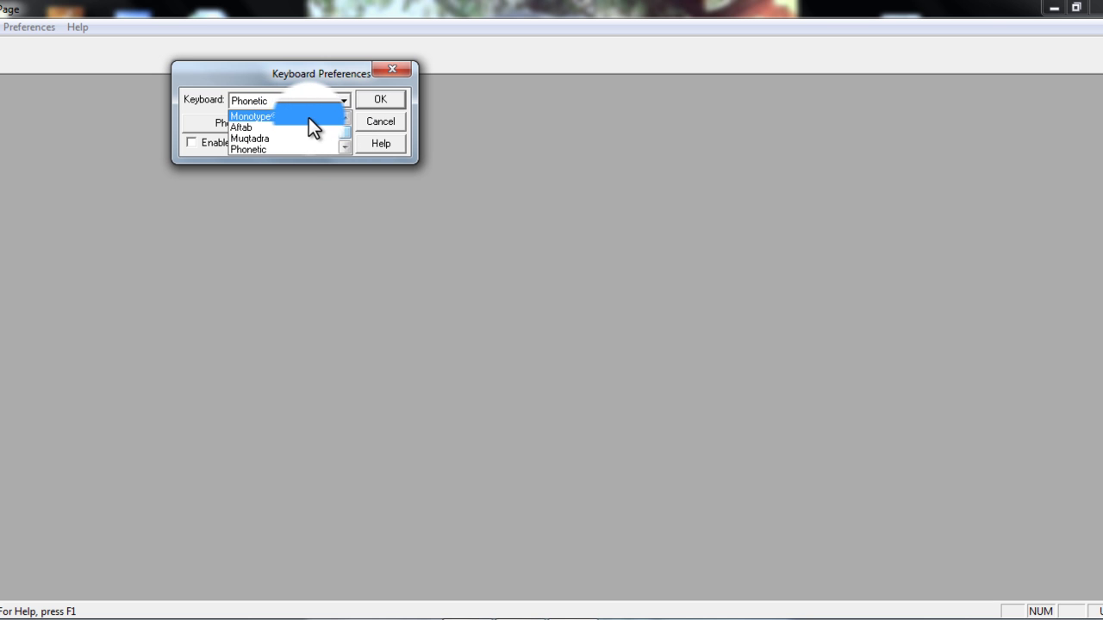
left_click(253, 150)
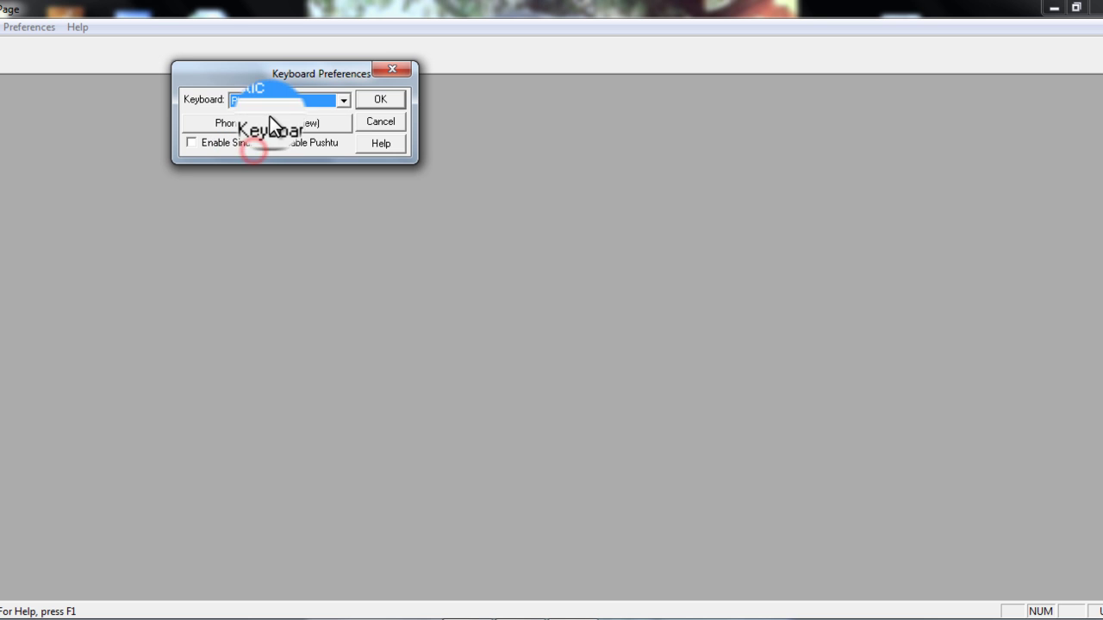
left_click(380, 100)
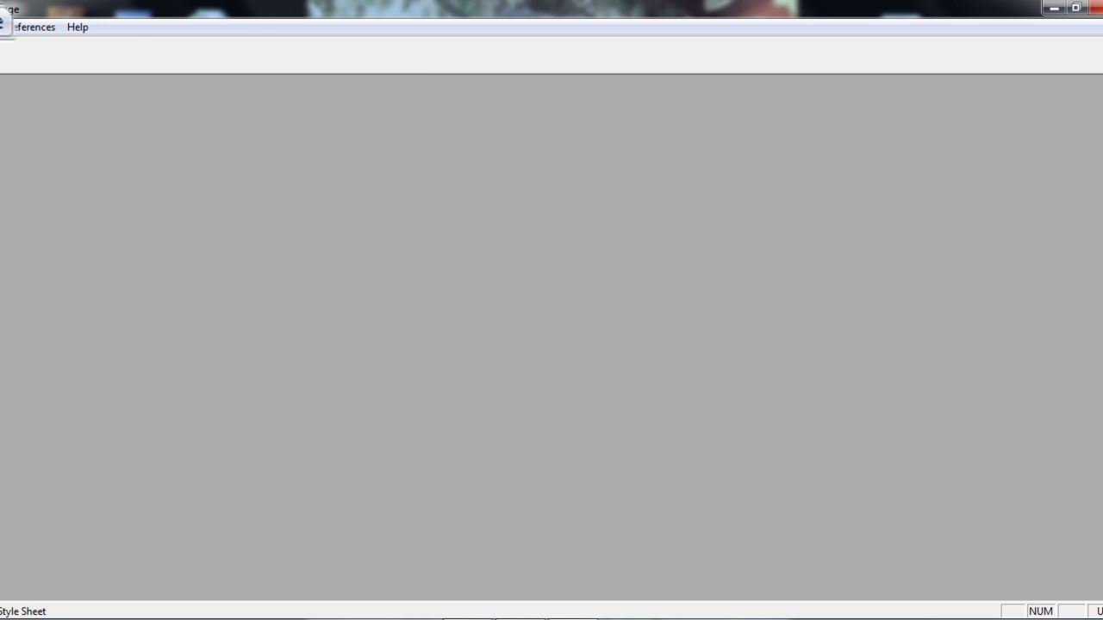
Start a new document and choose A4 210x297mm as its page size.
left_click(4, 27)
left_click(10, 45)
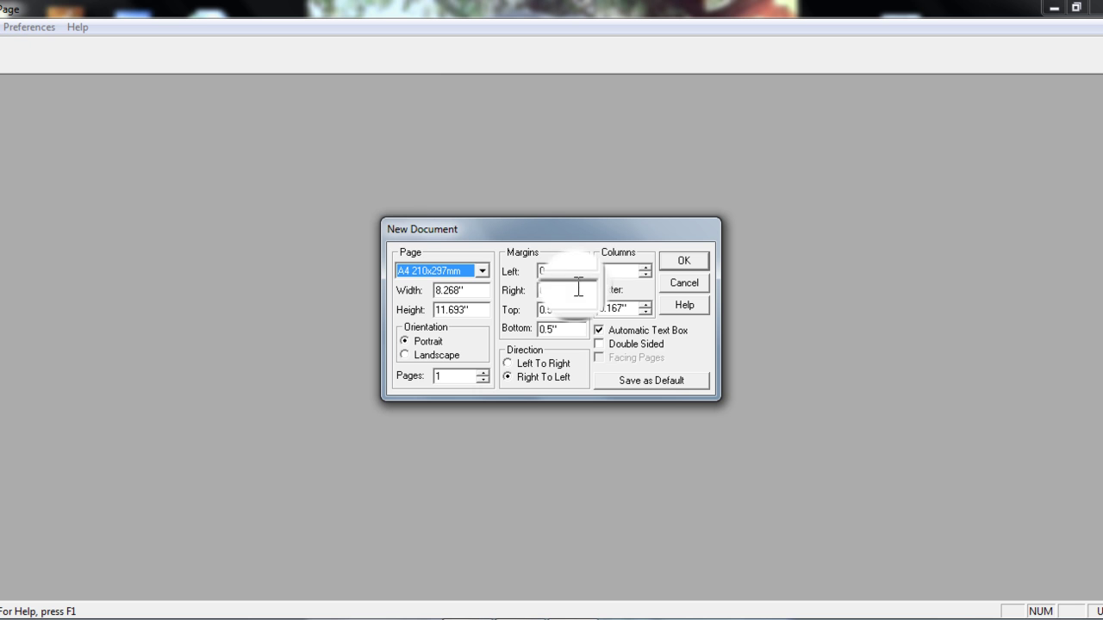
left_click_drag(518, 230, 494, 168)
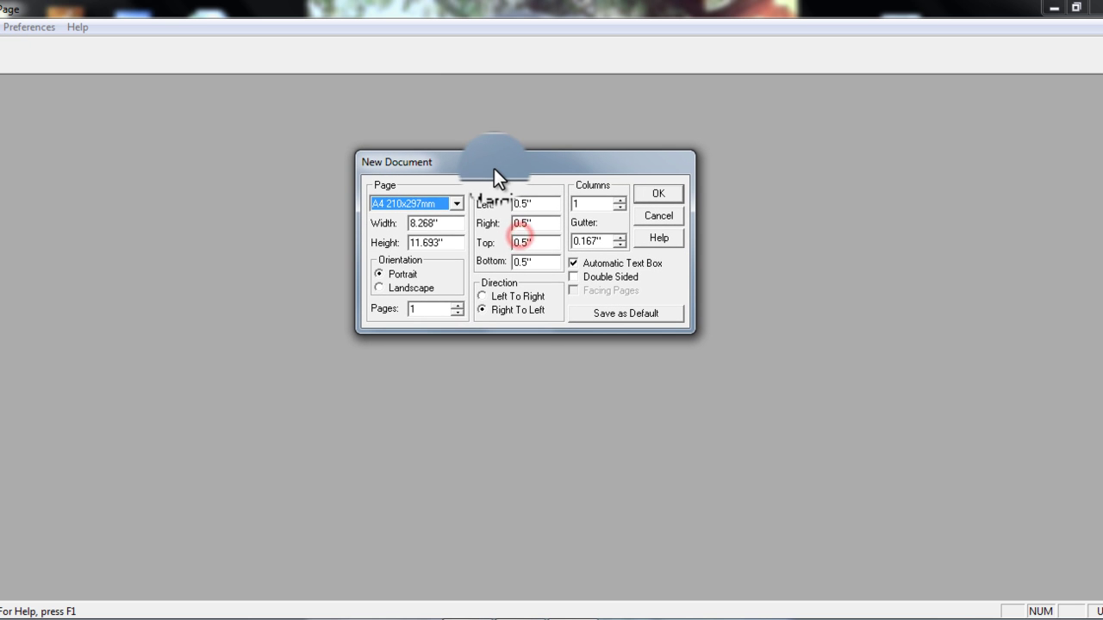
left_click(457, 203)
scroll(458, 236, "down", 2)
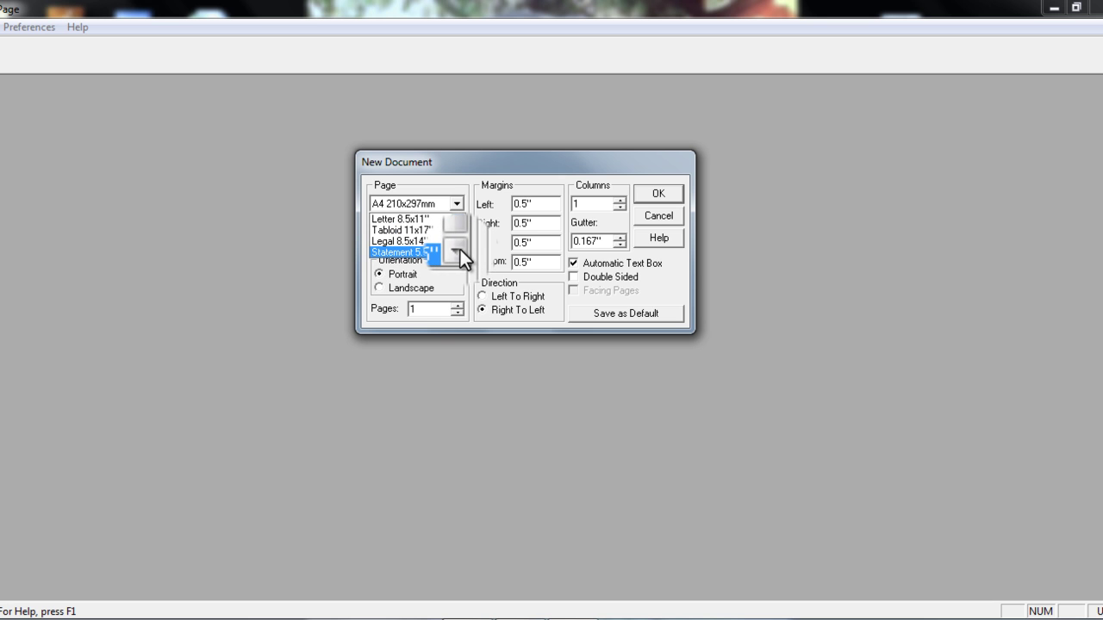
left_click(457, 250)
left_click(457, 250)
left_click(456, 250)
left_click(457, 250)
left_click(392, 241)
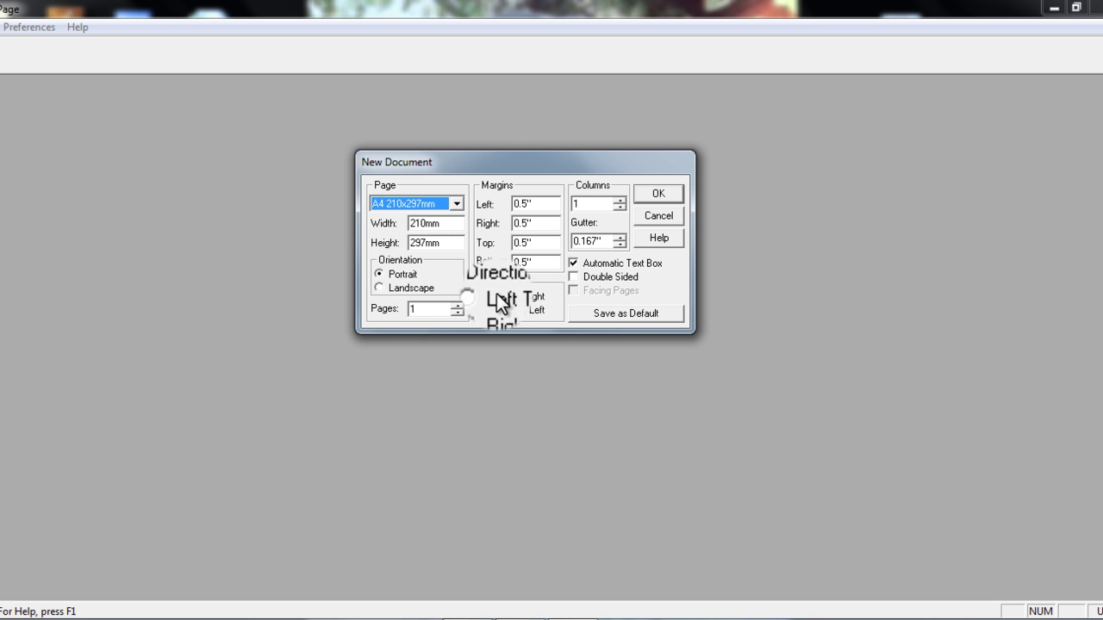
Change the new document's page size to Legal 8.5x14".
left_click_drag(485, 162, 415, 143)
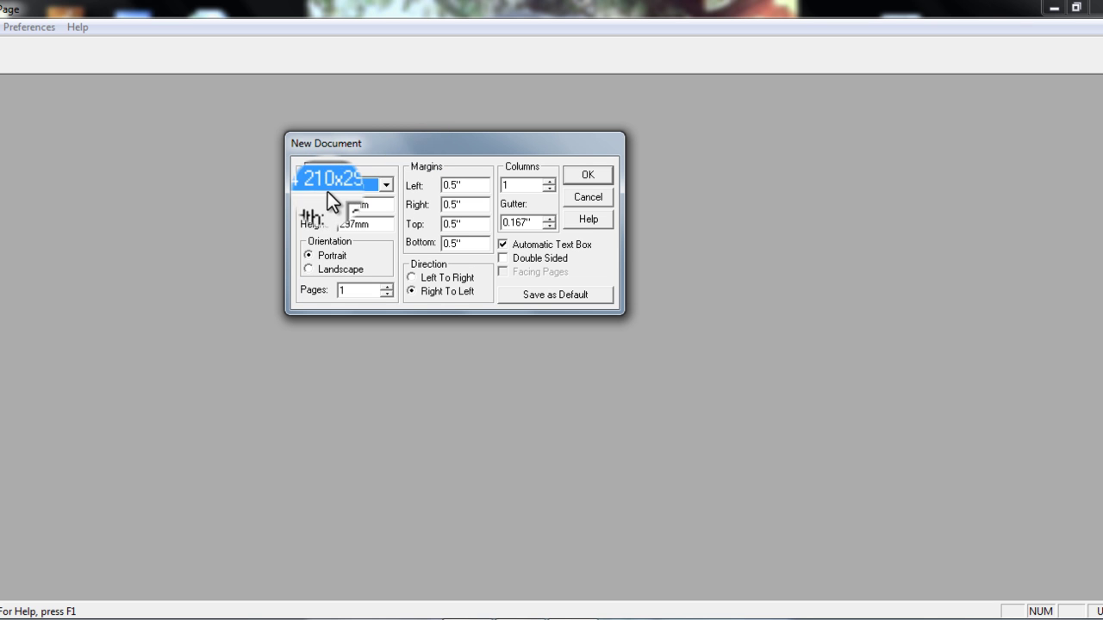
left_click(384, 185)
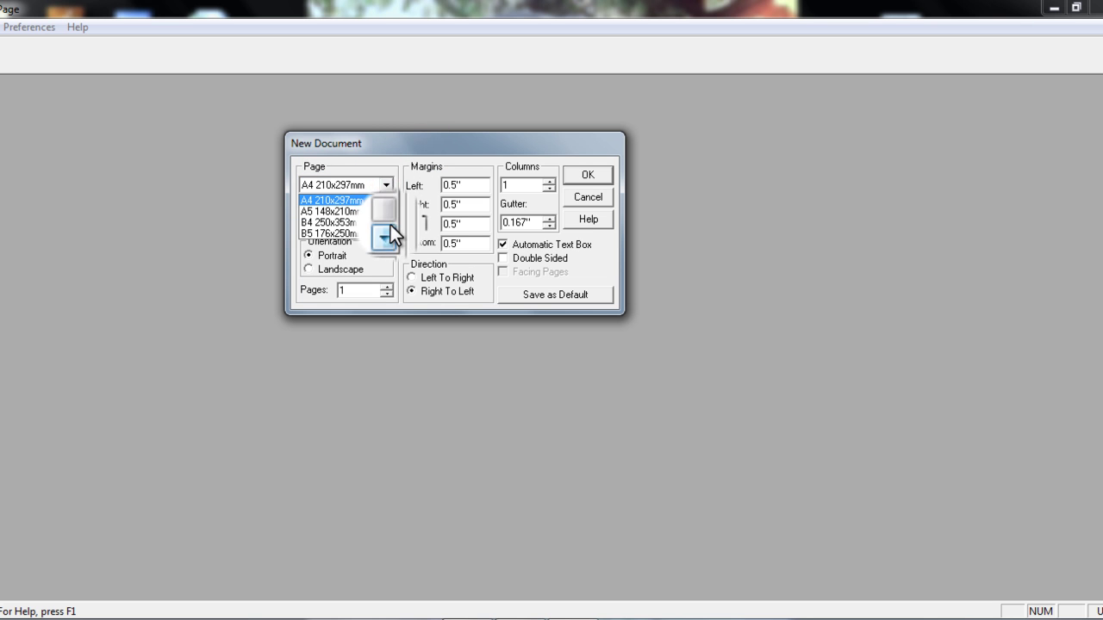
left_click(387, 221)
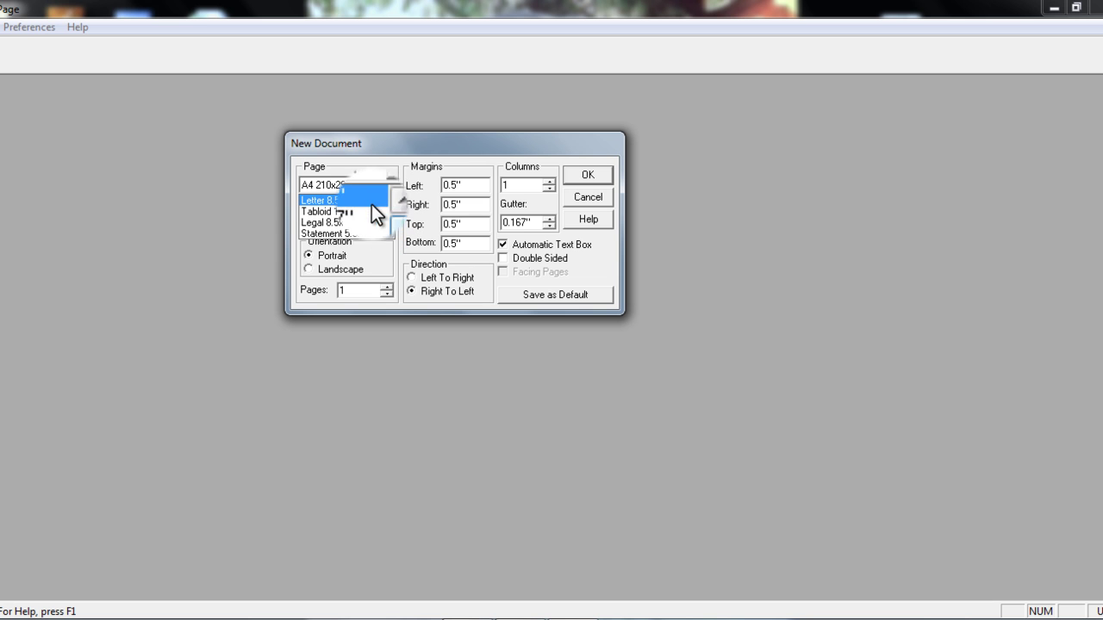
left_click(311, 226)
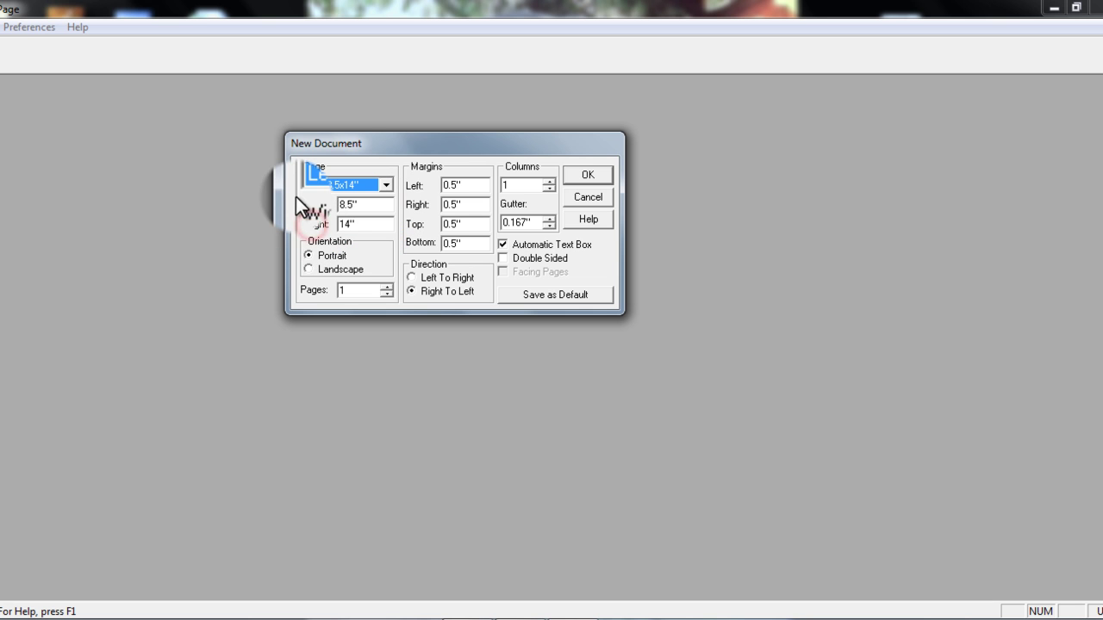
Clear the new document's bottom margin value and undo the deletion.
left_click_drag(338, 146, 309, 113)
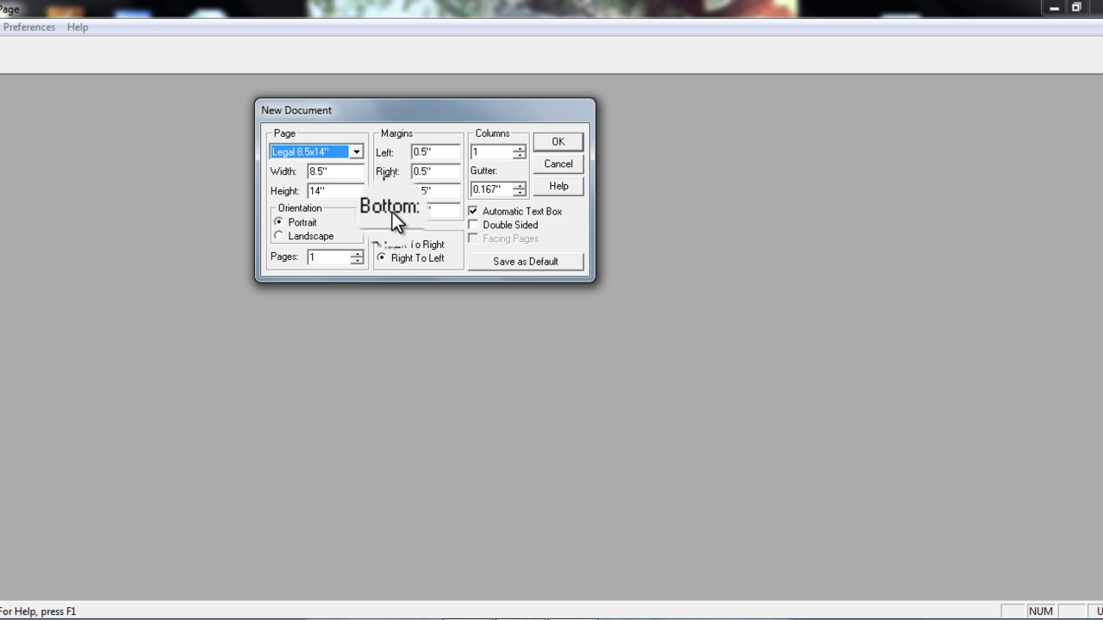
left_click(431, 210)
key("BackSpace")
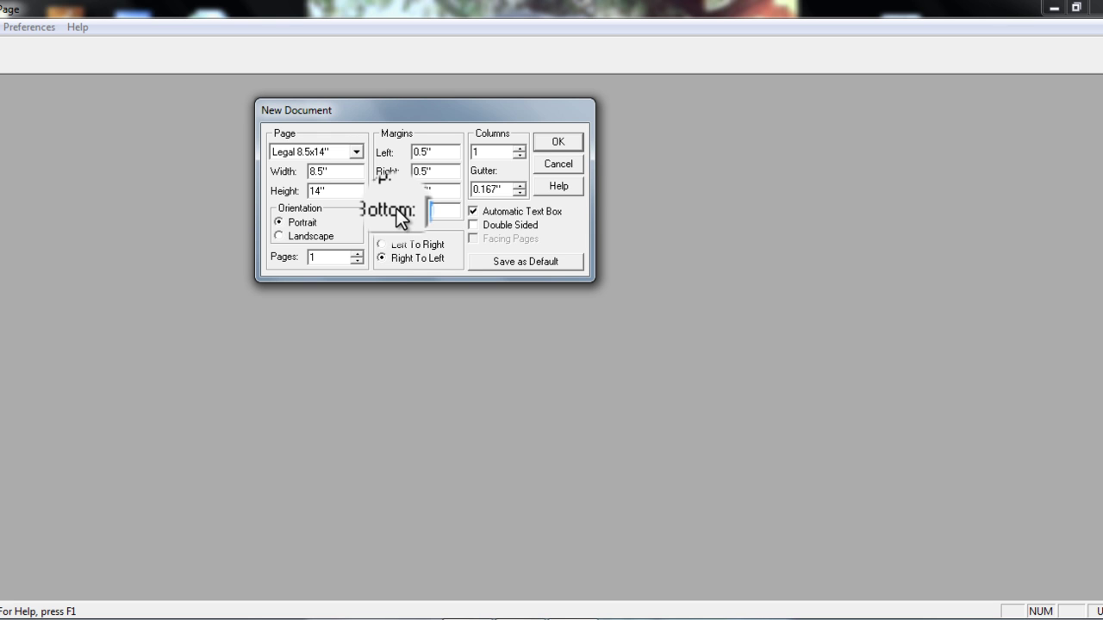
key("ctrl+z")
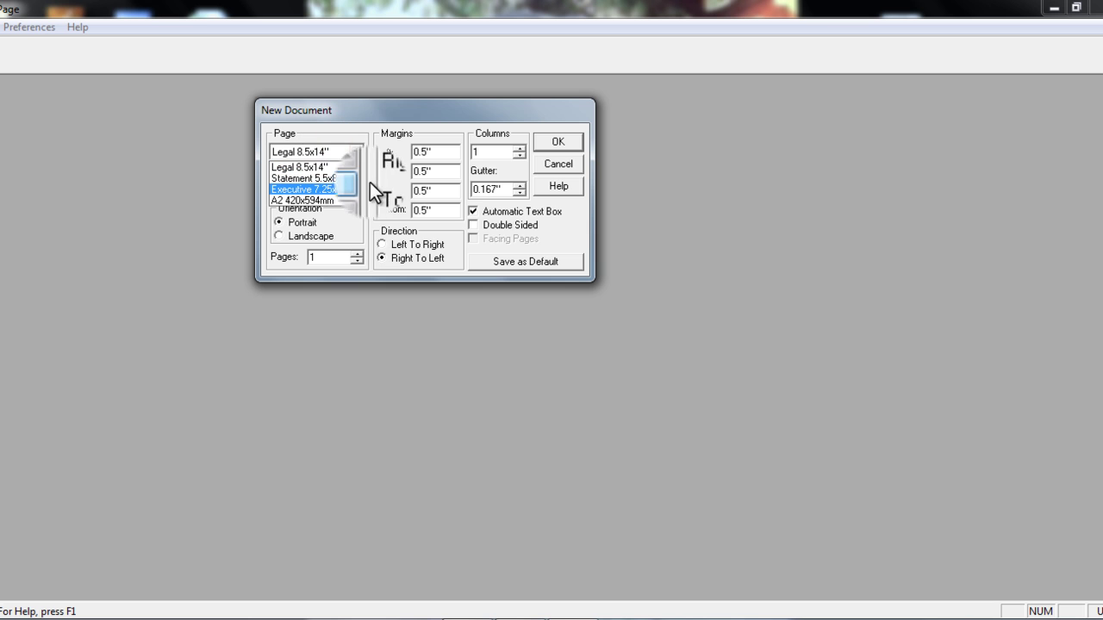
Set the page size to B4 250x353mm, create the document and view the page down to its lower edge.
mouse_move(357, 192)
left_mouse_down()
mouse_move(367, 186)
mouse_move(359, 175)
left_mouse_up()
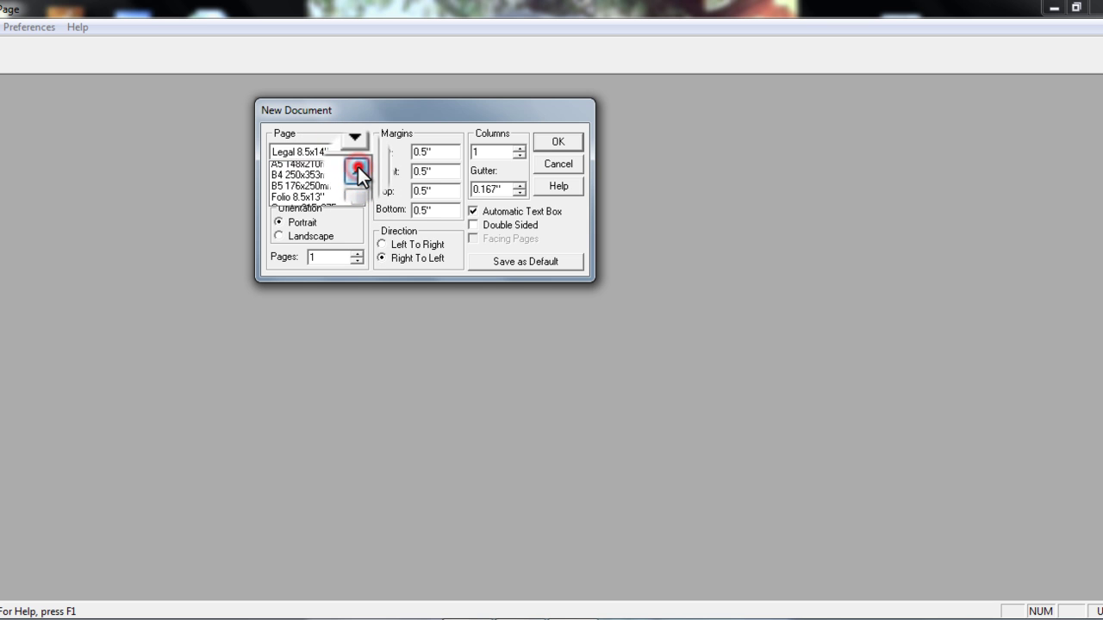
left_click(281, 176)
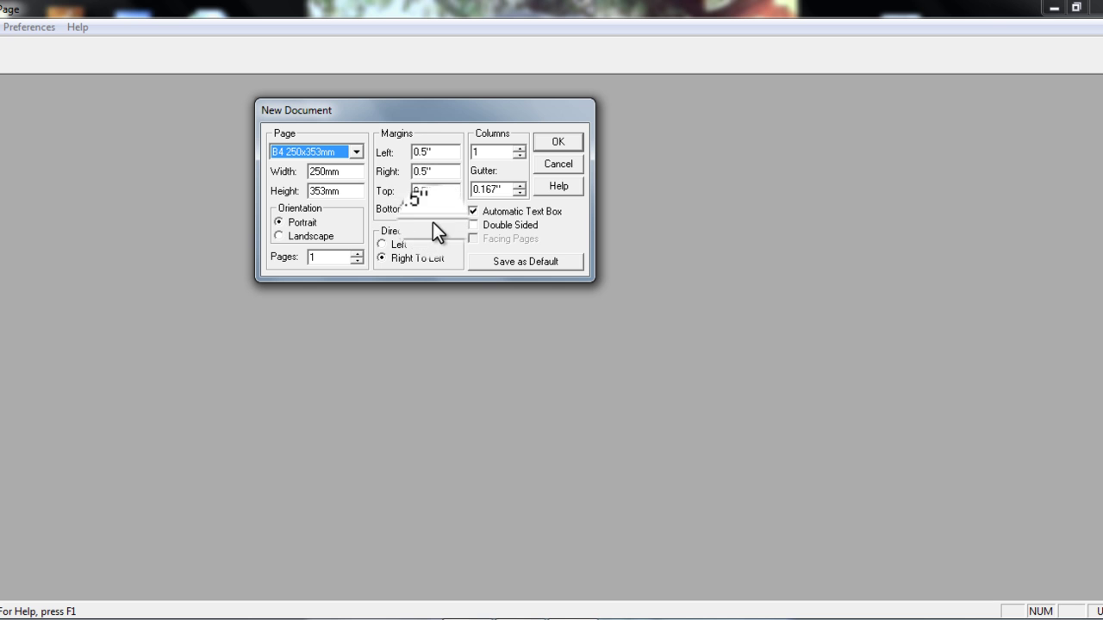
left_click(556, 143)
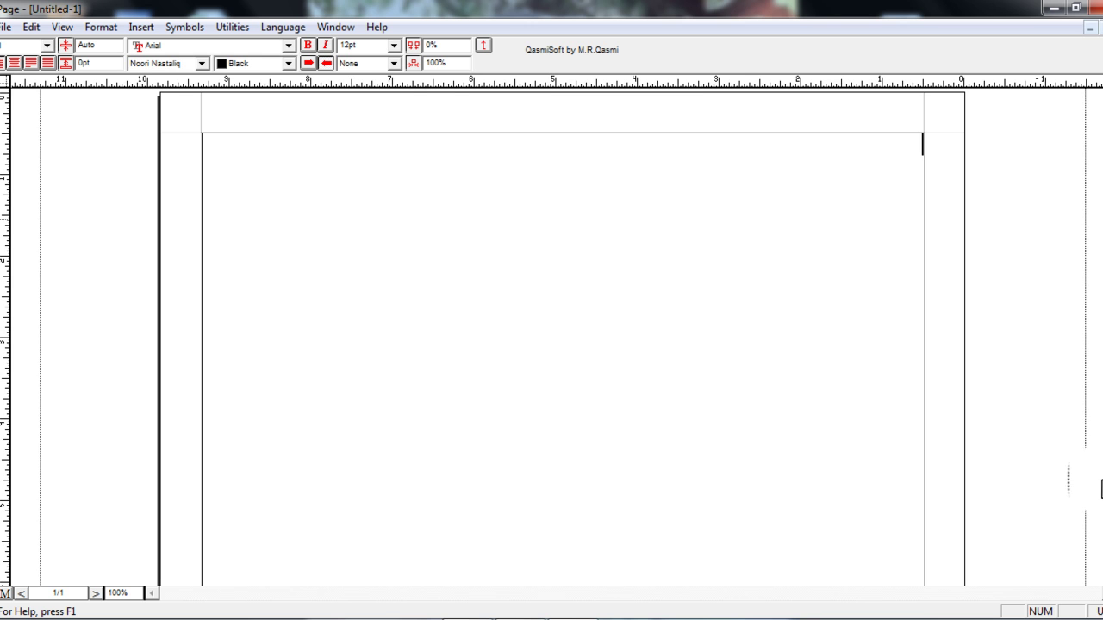
scroll(1082, 517, "down", 5)
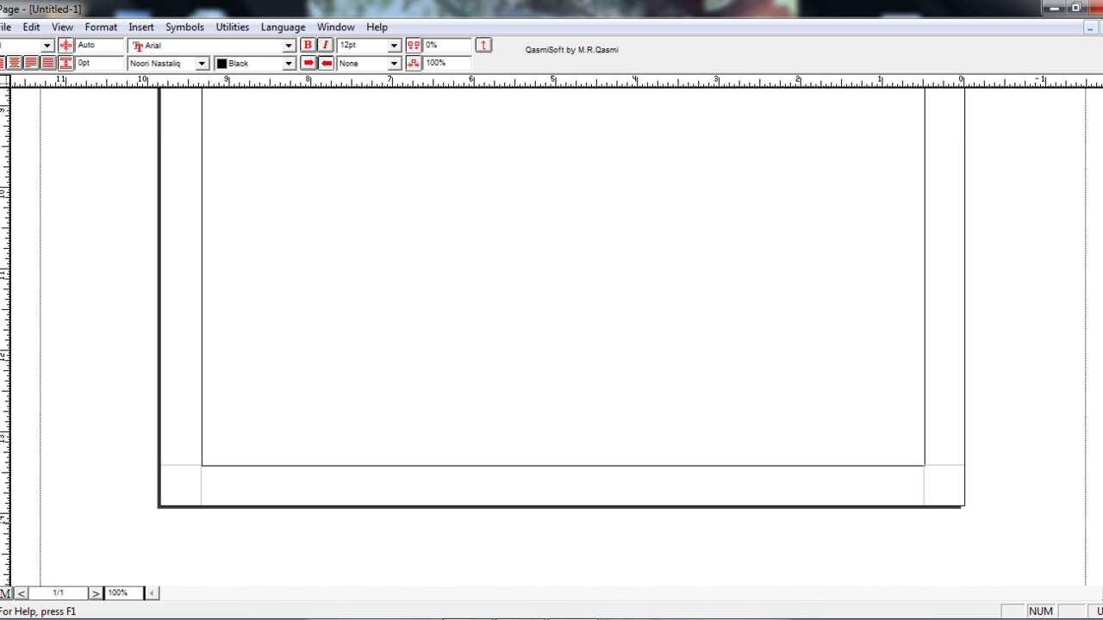
Look over the blank page's upper and lower edges and view it at 50%, whole-page, 100% and 200% zoom.
scroll(1100, 199, "up", 5)
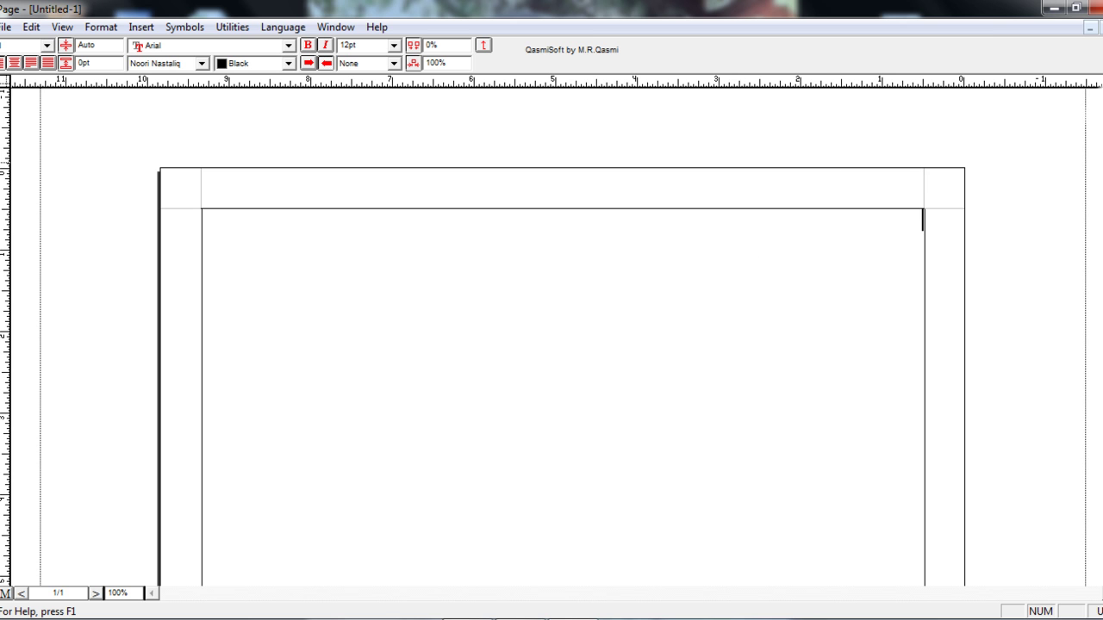
scroll(1100, 431, "down", 5)
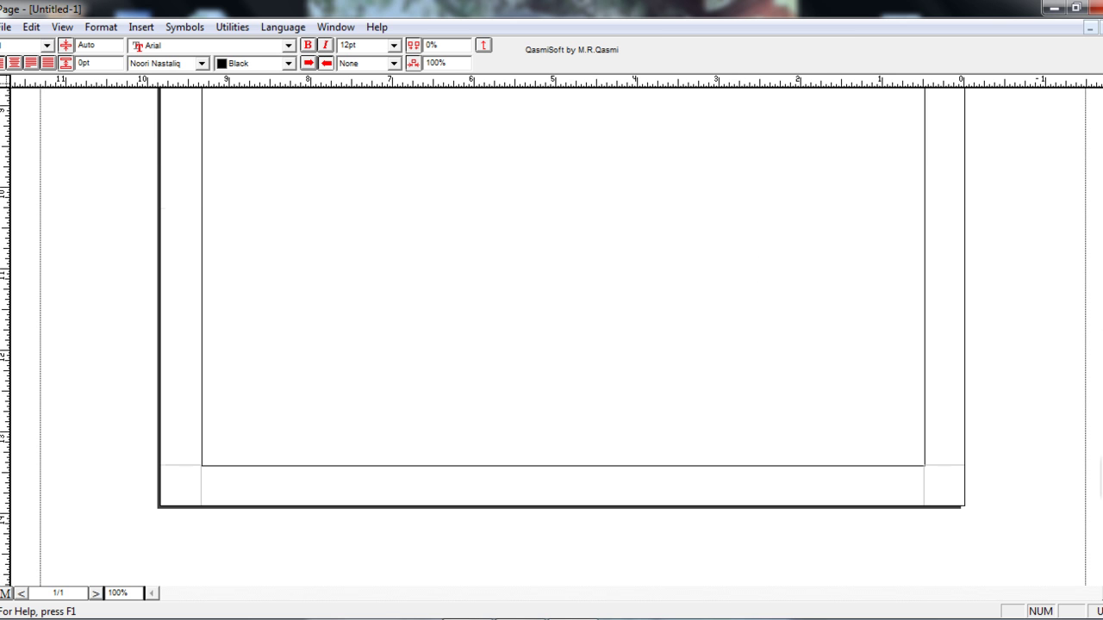
scroll(1100, 177, "up", 5)
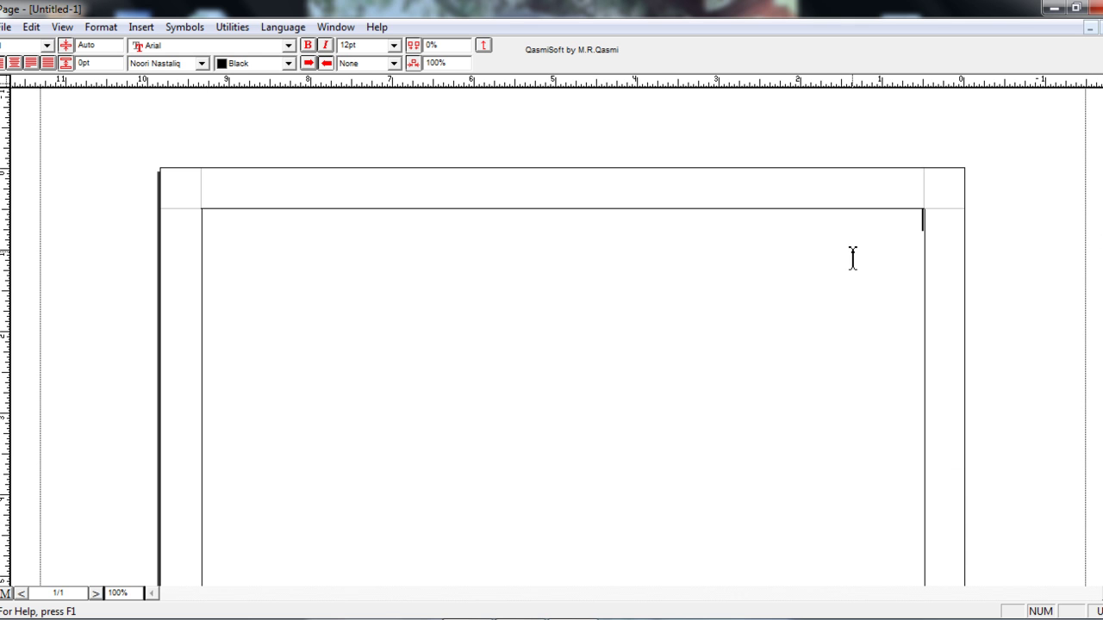
scroll(852, 259, "down", 1)
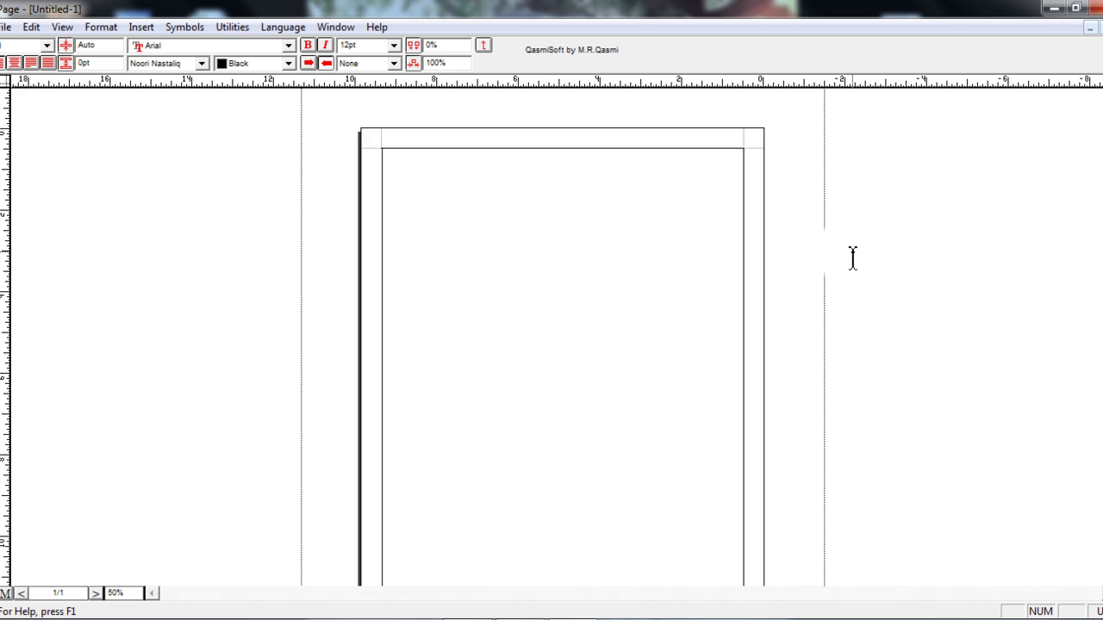
scroll(852, 259, "down", 1)
left_click(472, 167)
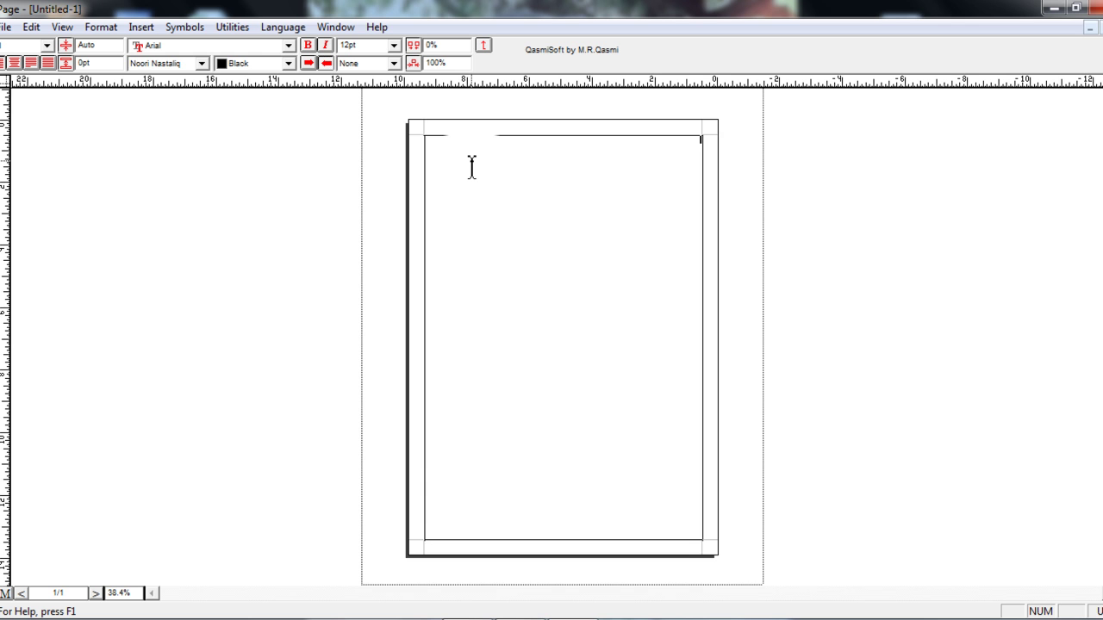
scroll(472, 167, "up", 2)
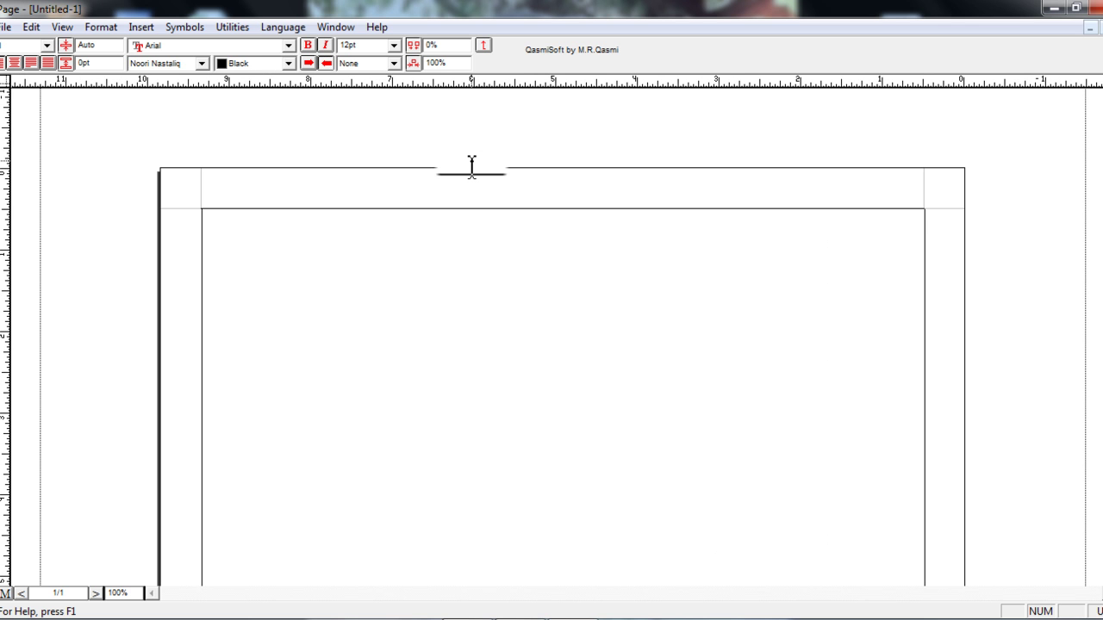
scroll(473, 167, "up", 1)
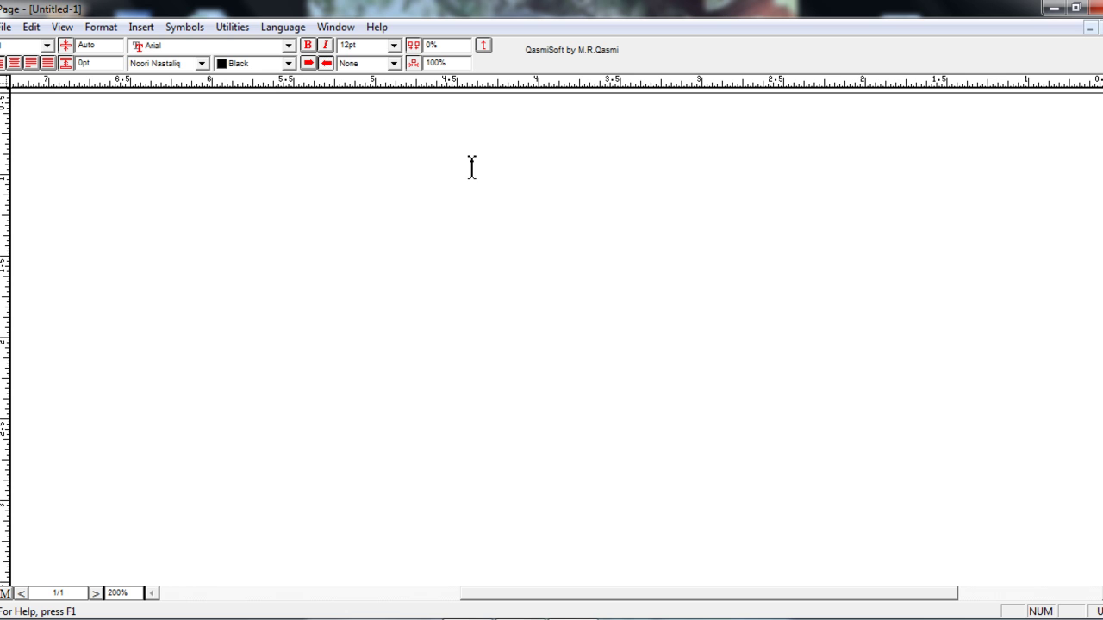
Set the character size to 20pt, switch to English input and enter the text "F7, F8," on the page.
key("ctrl+shift+p")
type("20")
key("Return")
key("ctrl+space")
key("Caps_Lock")
type("F7")
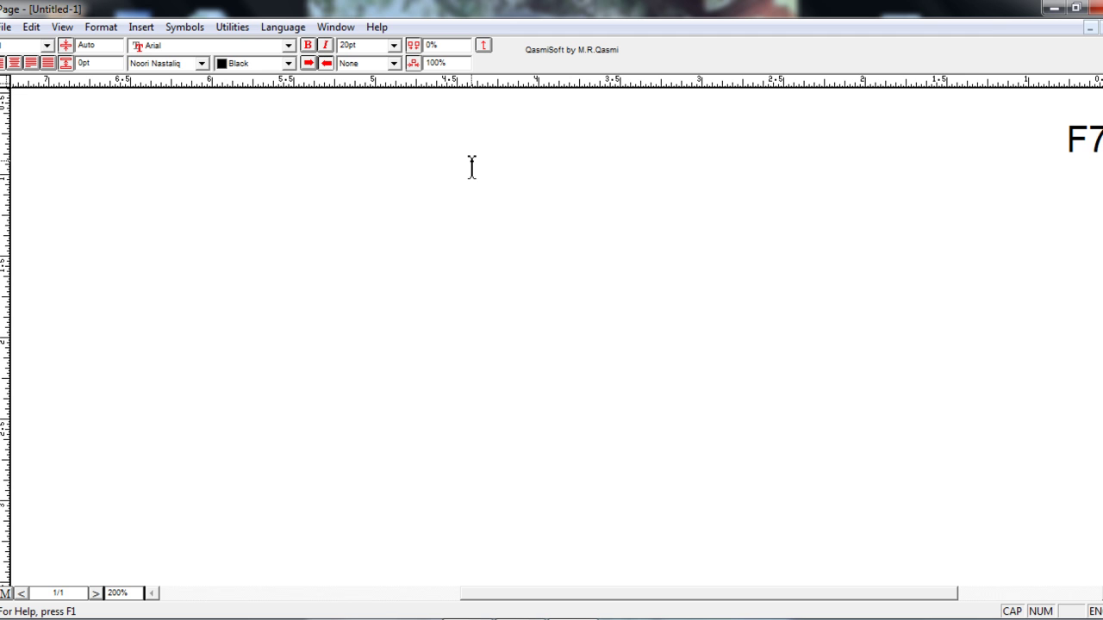
type(",")
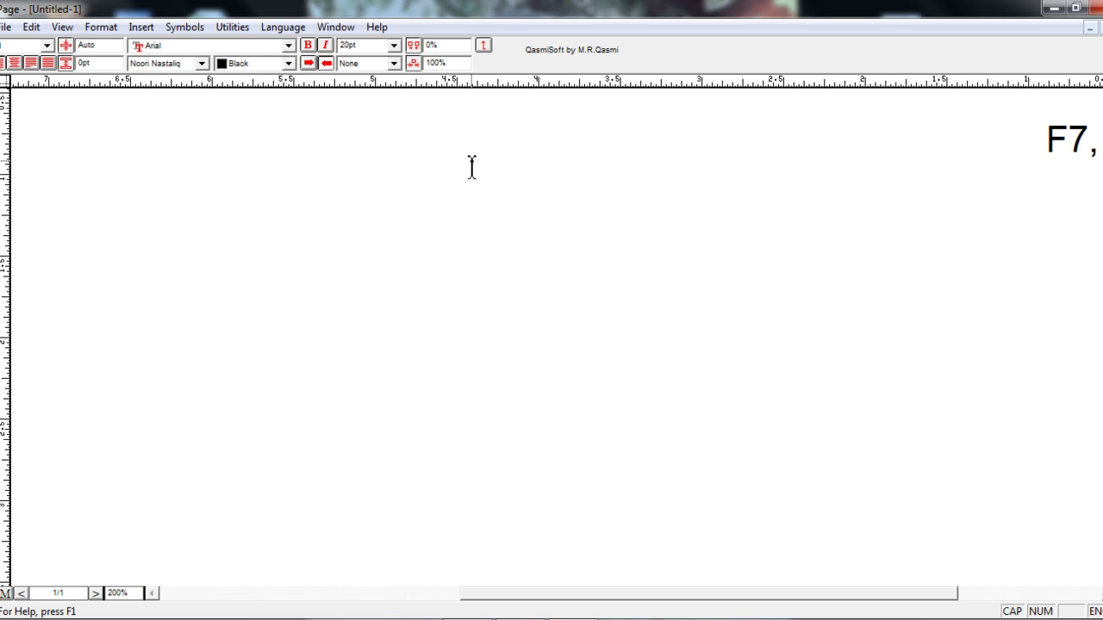
type(" F8")
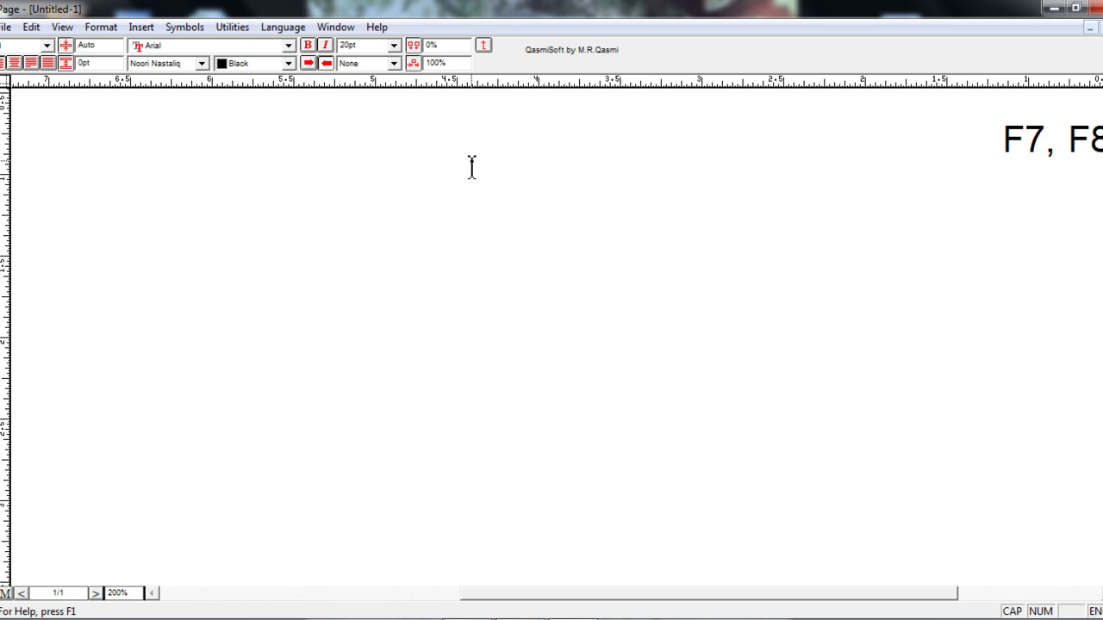
type(",")
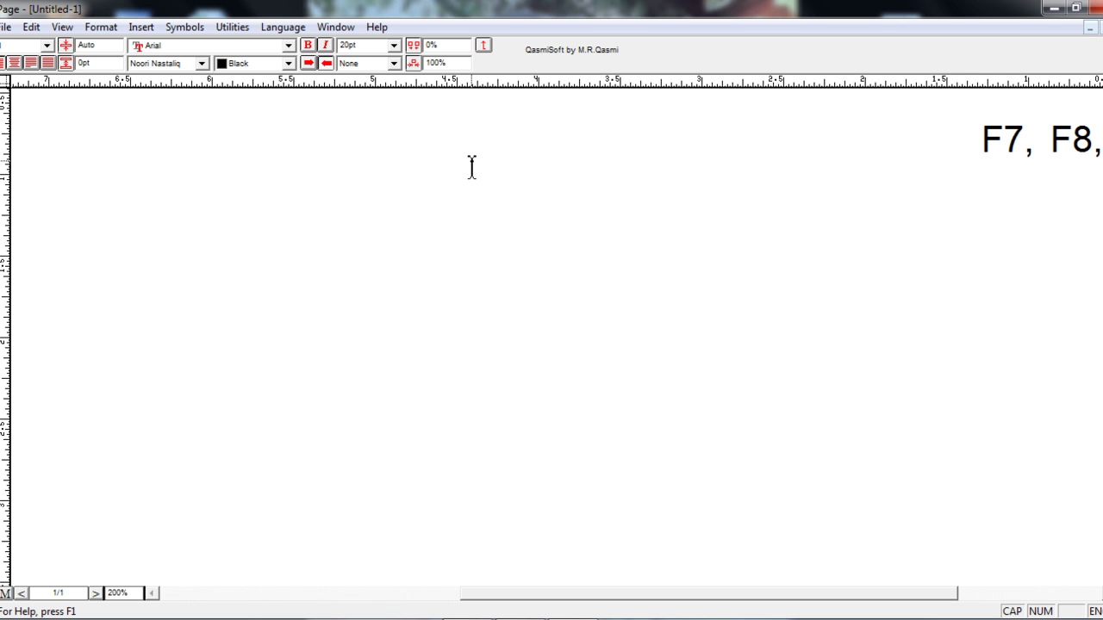
Insert "F5,F6," ahead of F7 on the same line.
key("Left")
key("Left")
key("Left")
key("Left")
key("Left")
type("F")
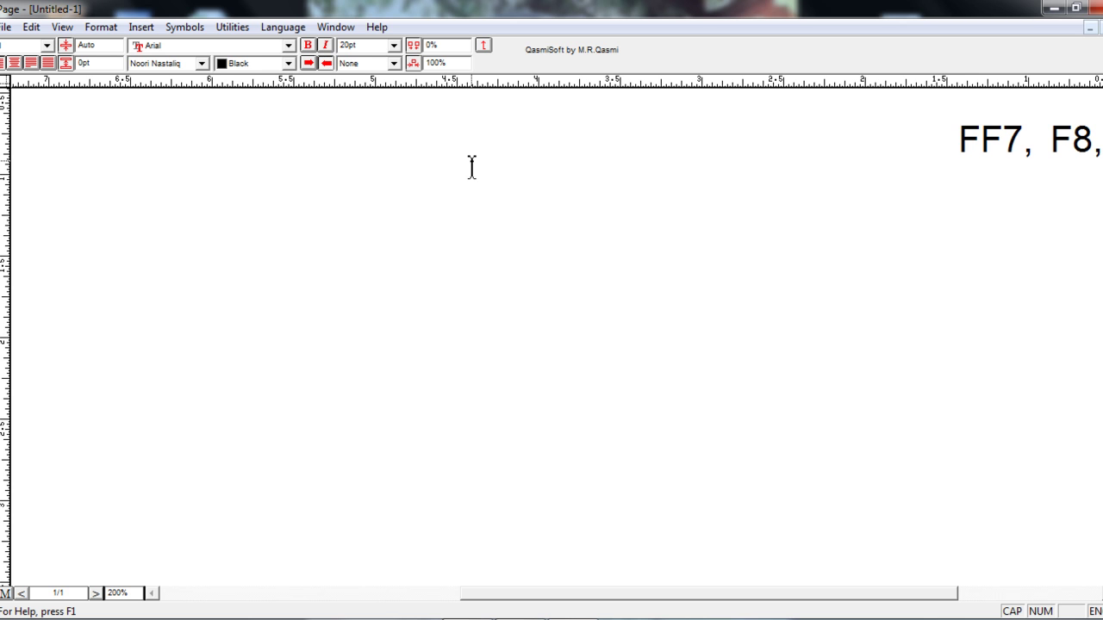
type("5,")
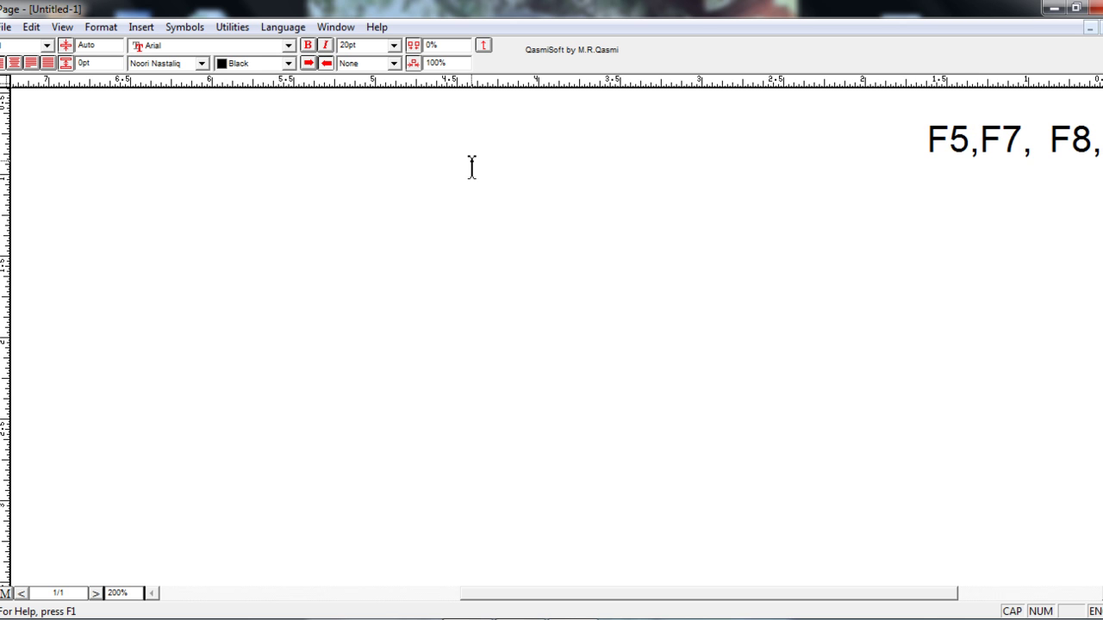
type("F6,")
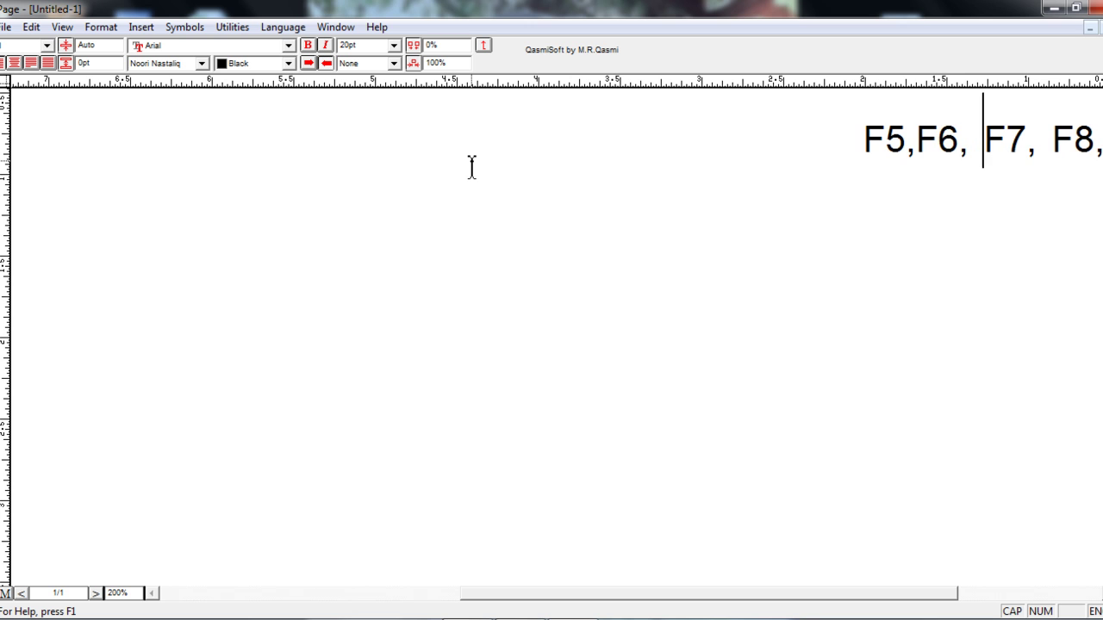
Add a new line reading "ZOOM" above the line of function key names.
key("Home")
key("Return")
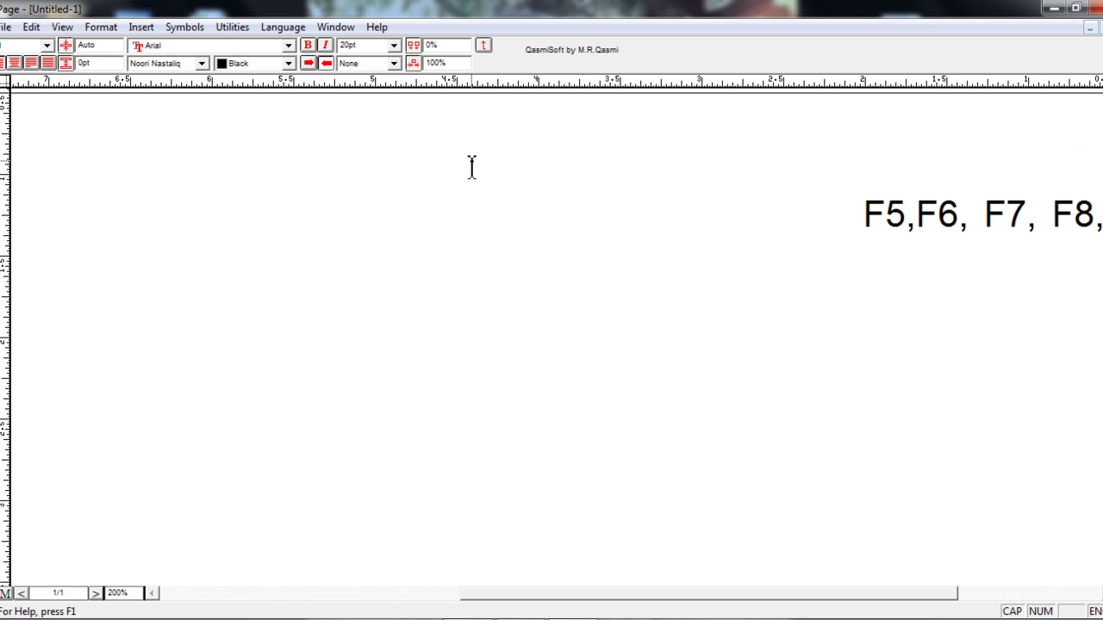
type("ZOOM")
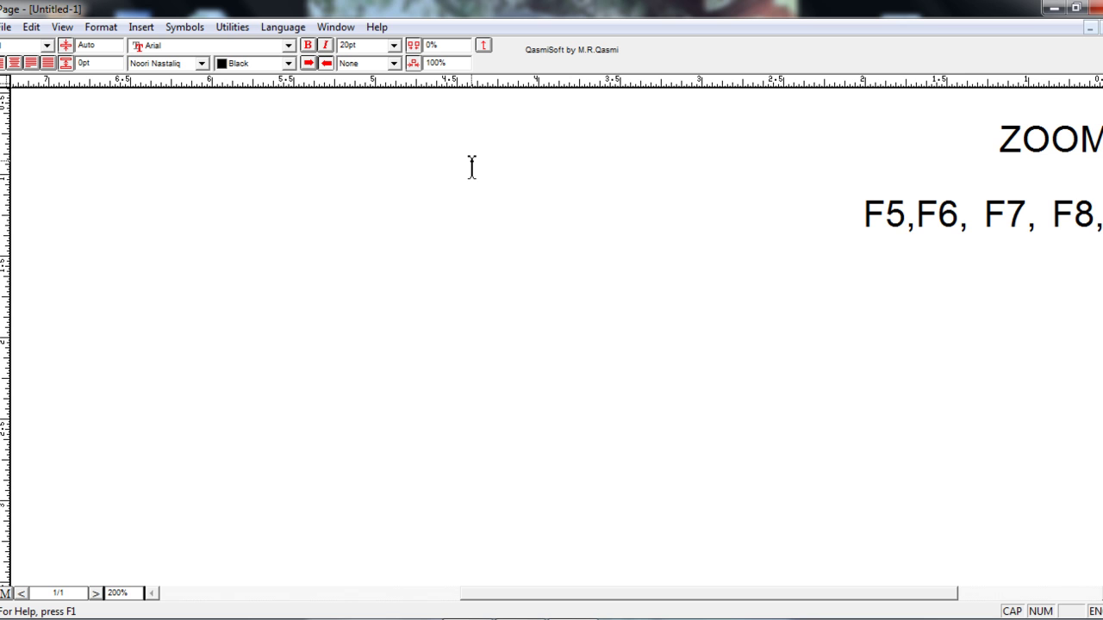
Delete all the text on the page and switch the input language back to Urdu.
key("ctrl+a")
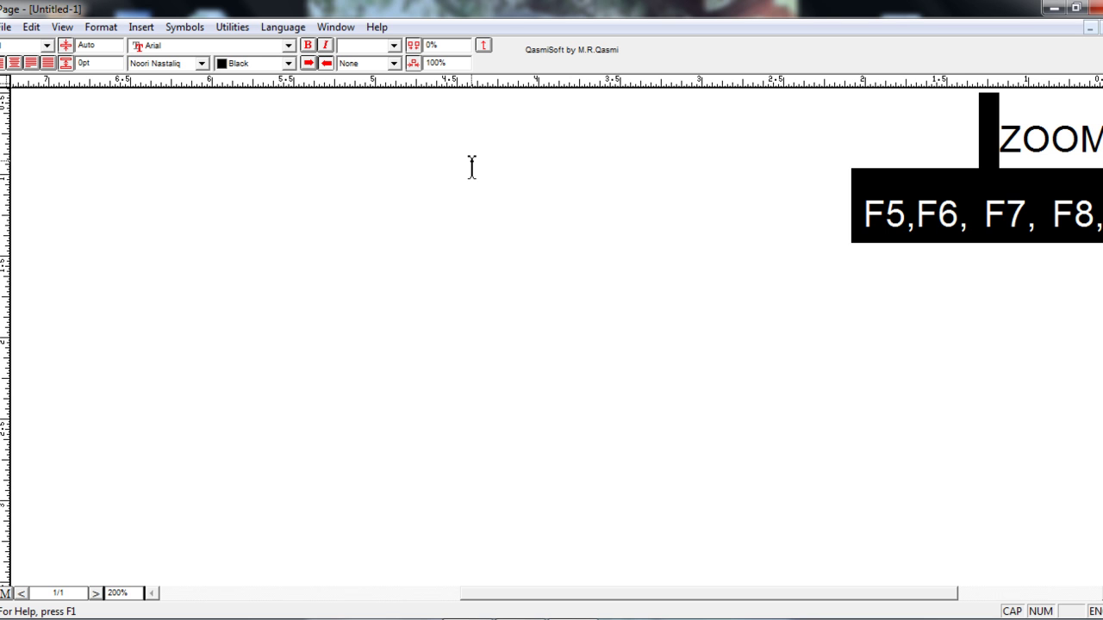
key("Delete")
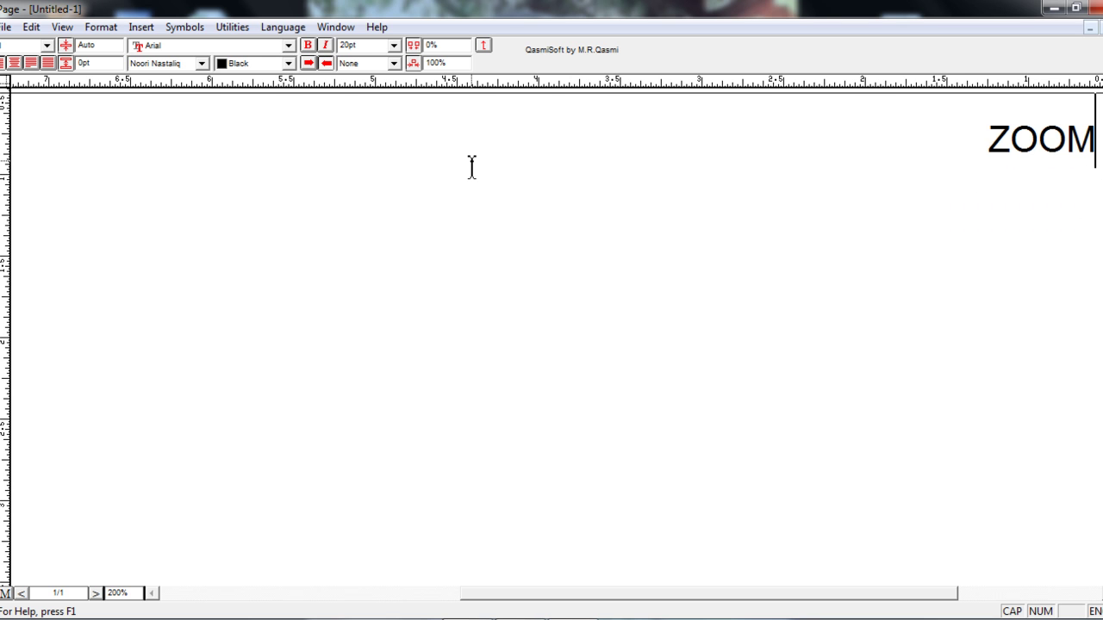
key("ctrl+a")
key("Delete")
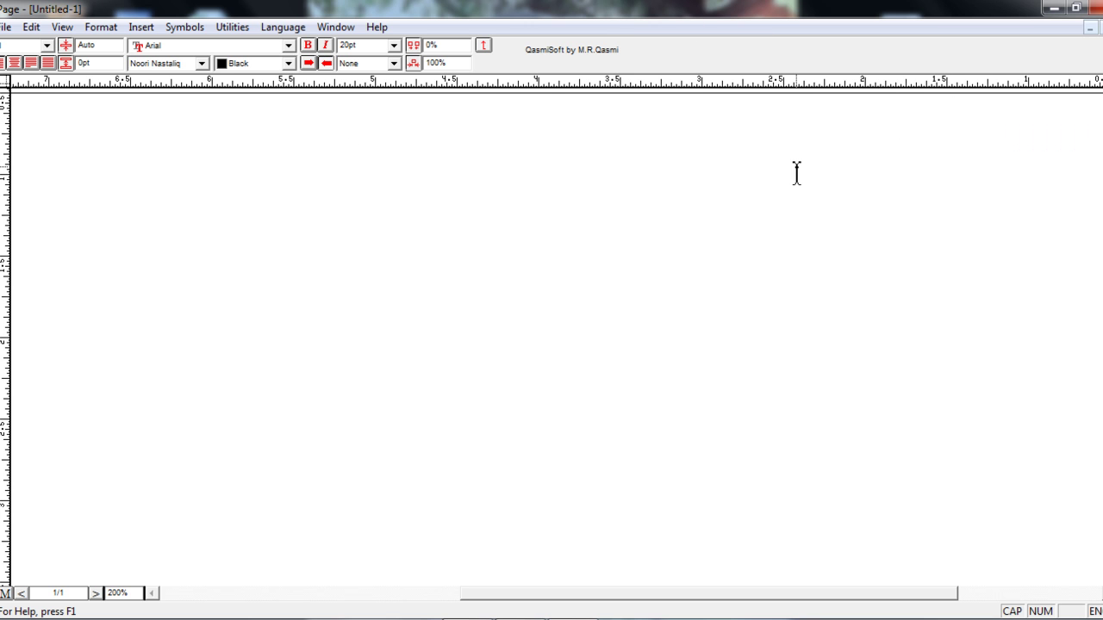
key("ctrl+space")
Examine the phonetic keyboard layout in the keyboard preferences and leave the preferences without changing them.
left_click(31, 27)
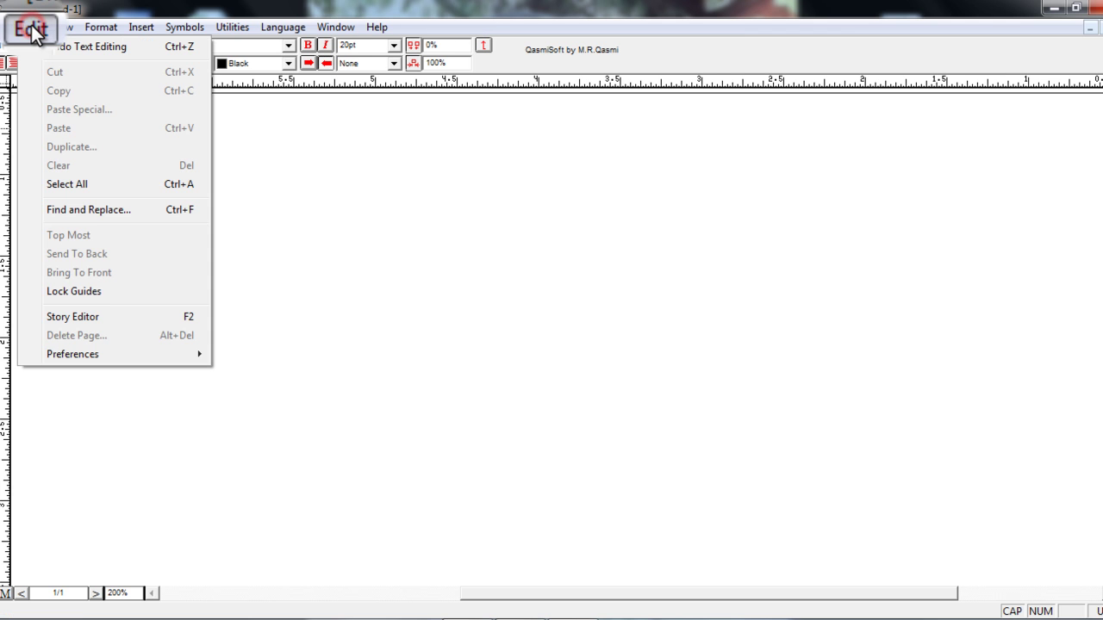
mouse_move(75, 354)
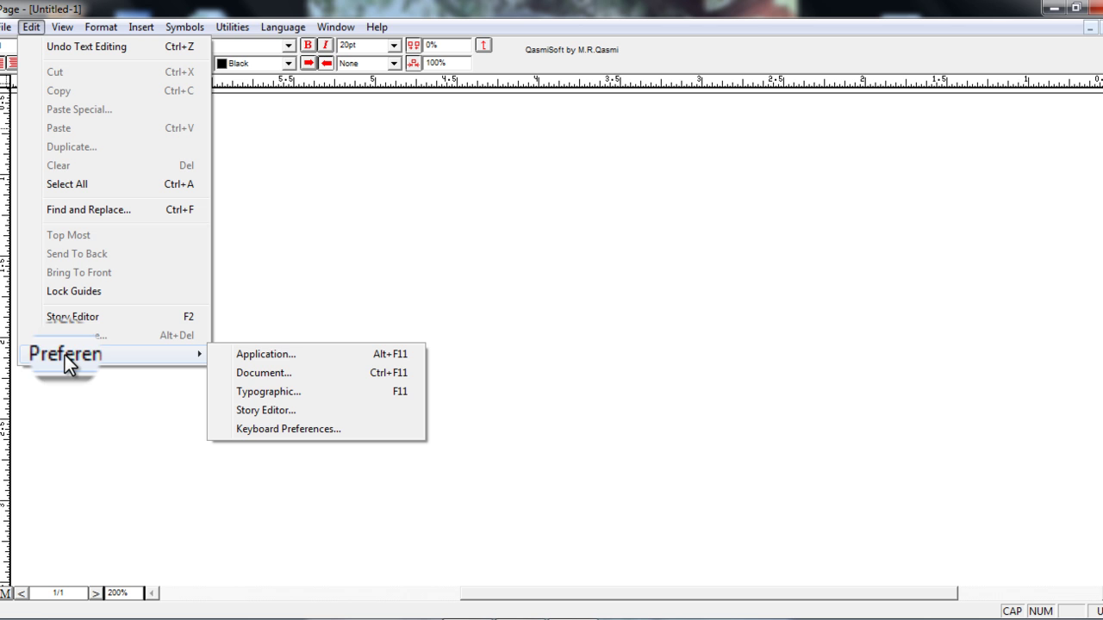
left_click(289, 430)
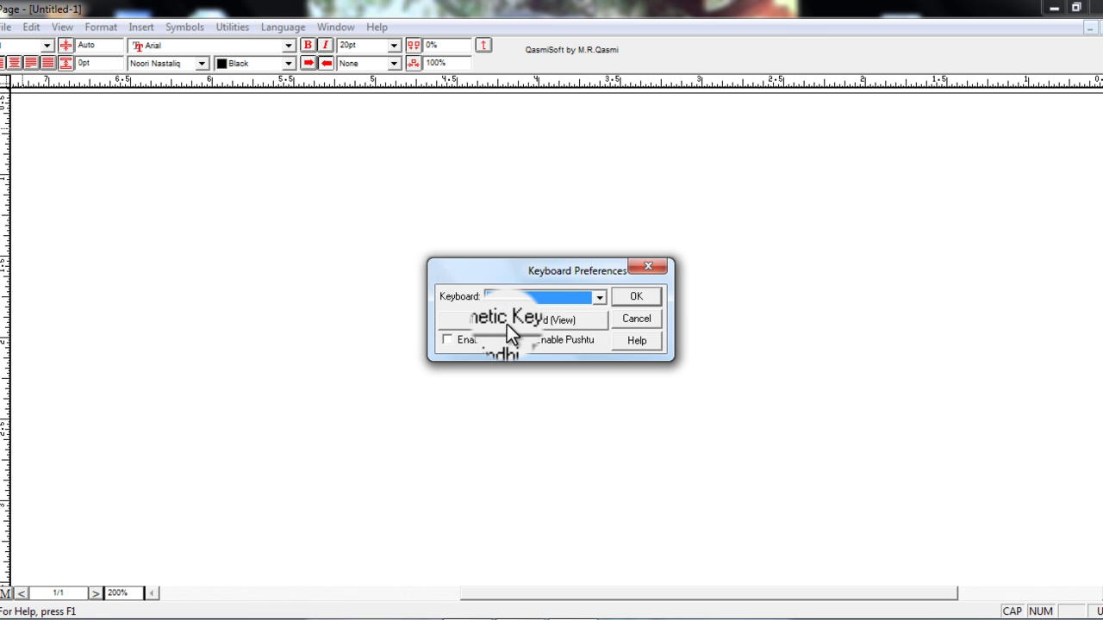
left_click(557, 319)
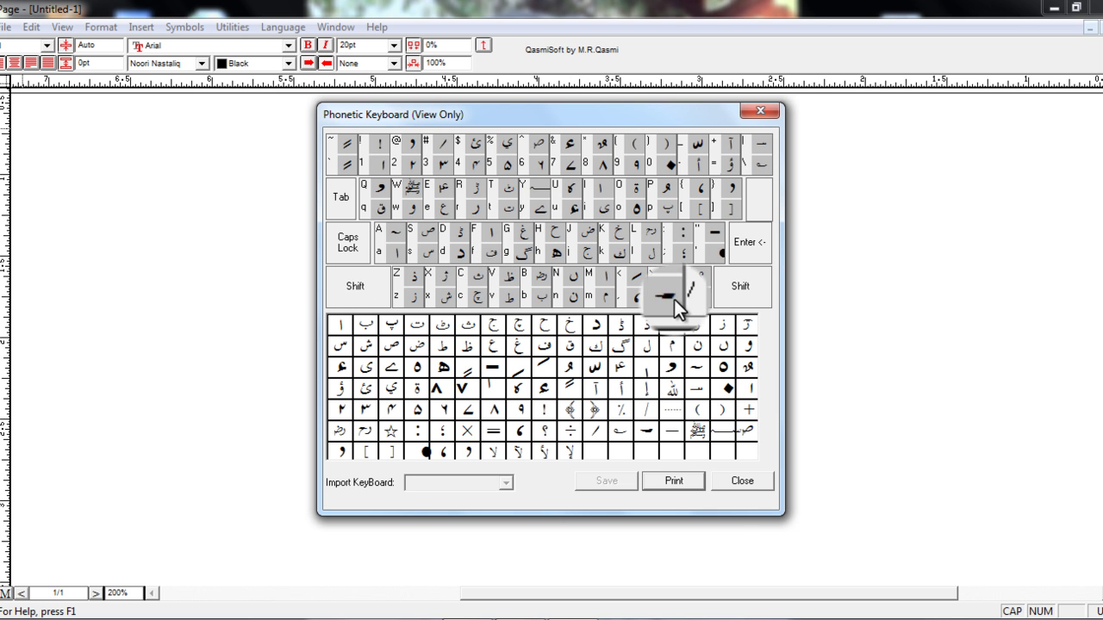
left_click(745, 481)
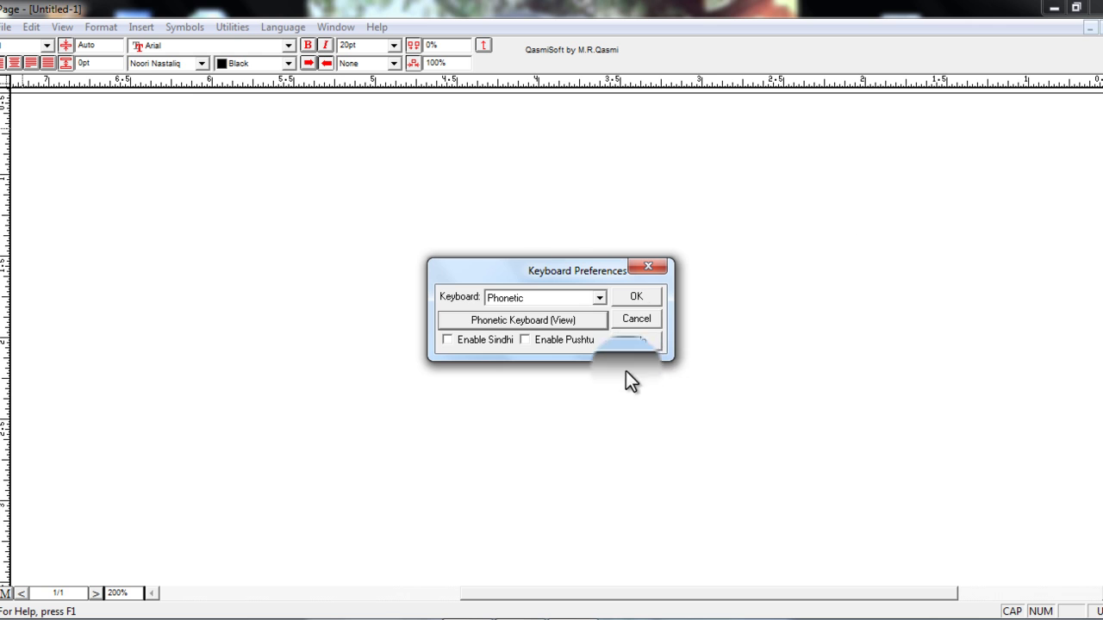
left_click(634, 323)
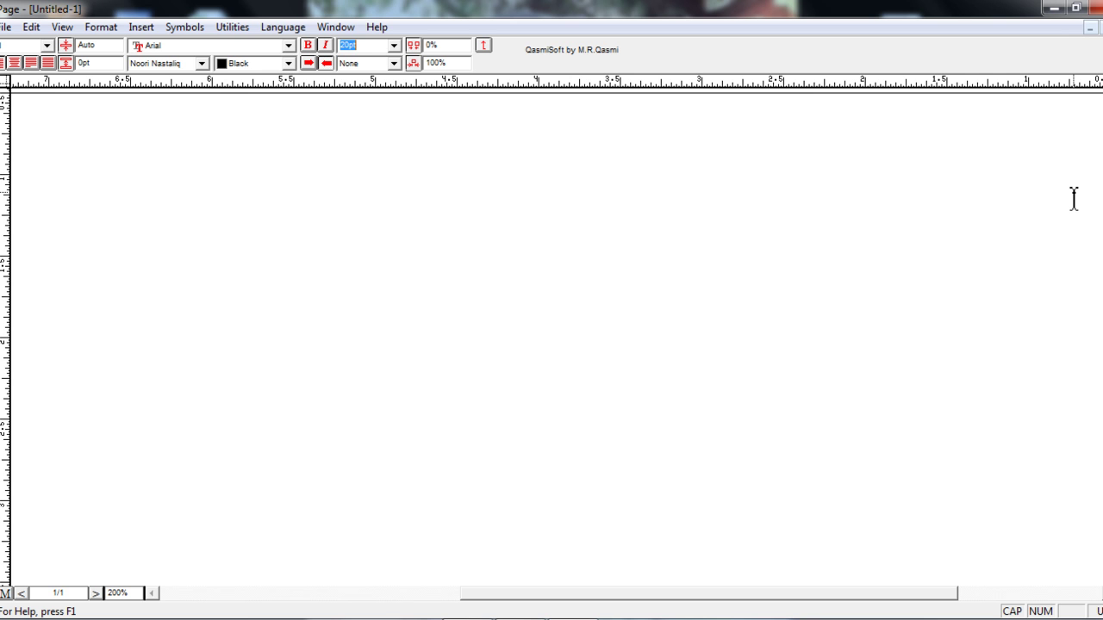
Set the character size to 14pt and begin an Urdu line with "اگر آپ ضابطہ".
type("14")
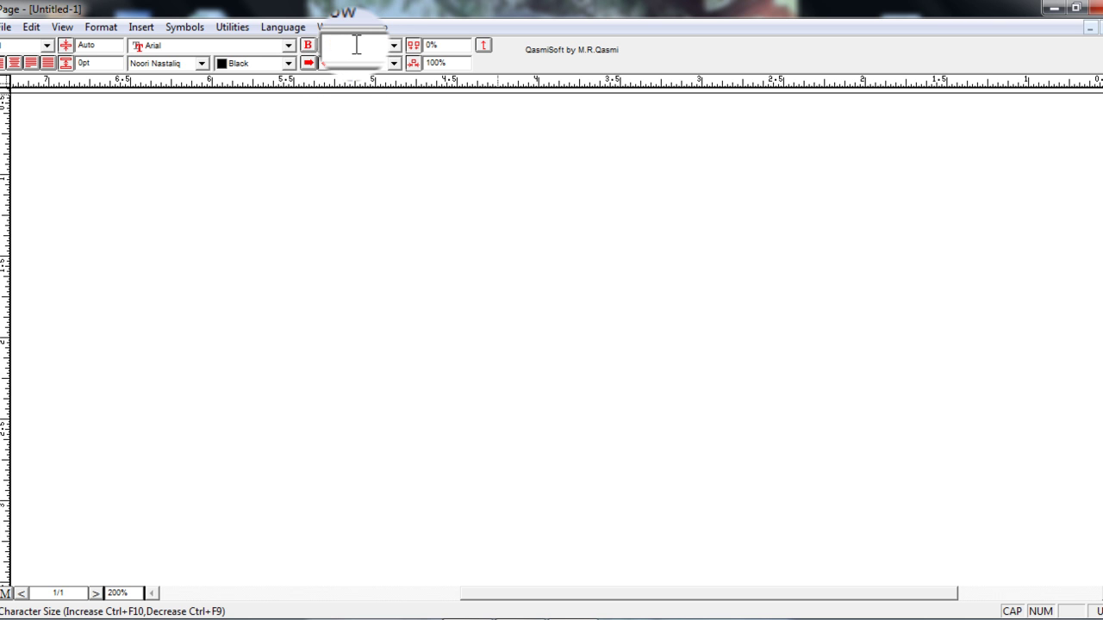
type("pt")
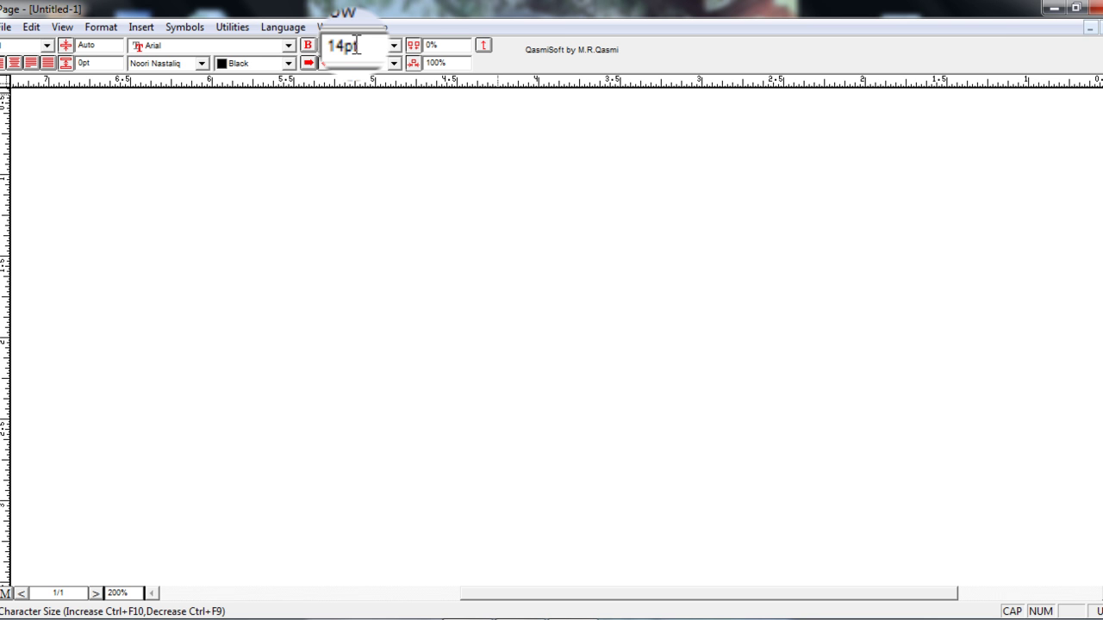
key("Caps_Lock")
type("یس آپ ضا")
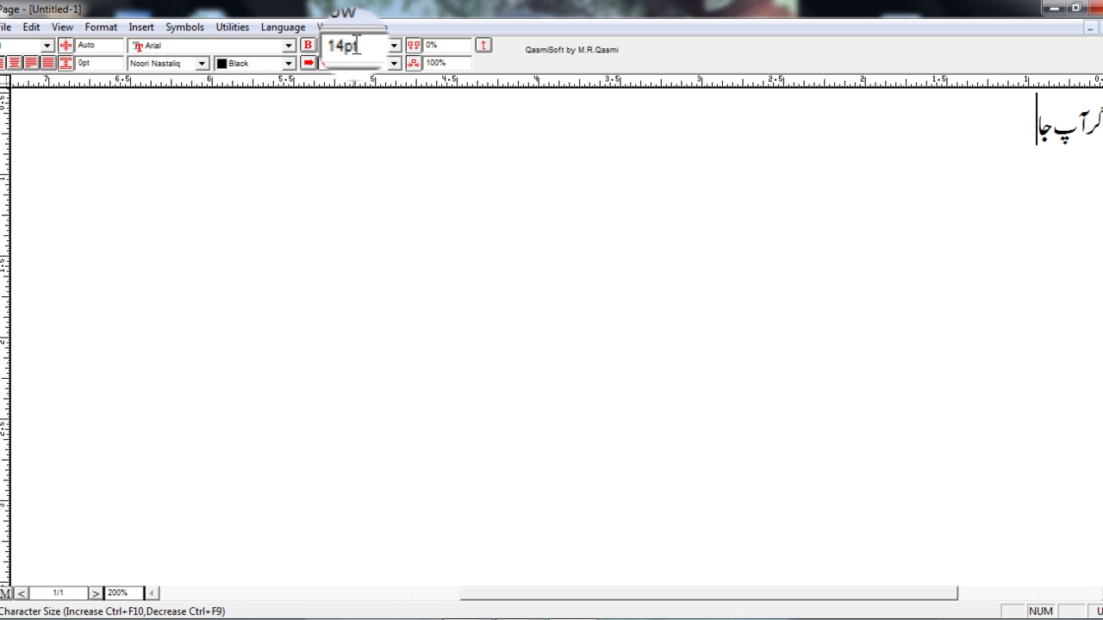
type("بطہ")
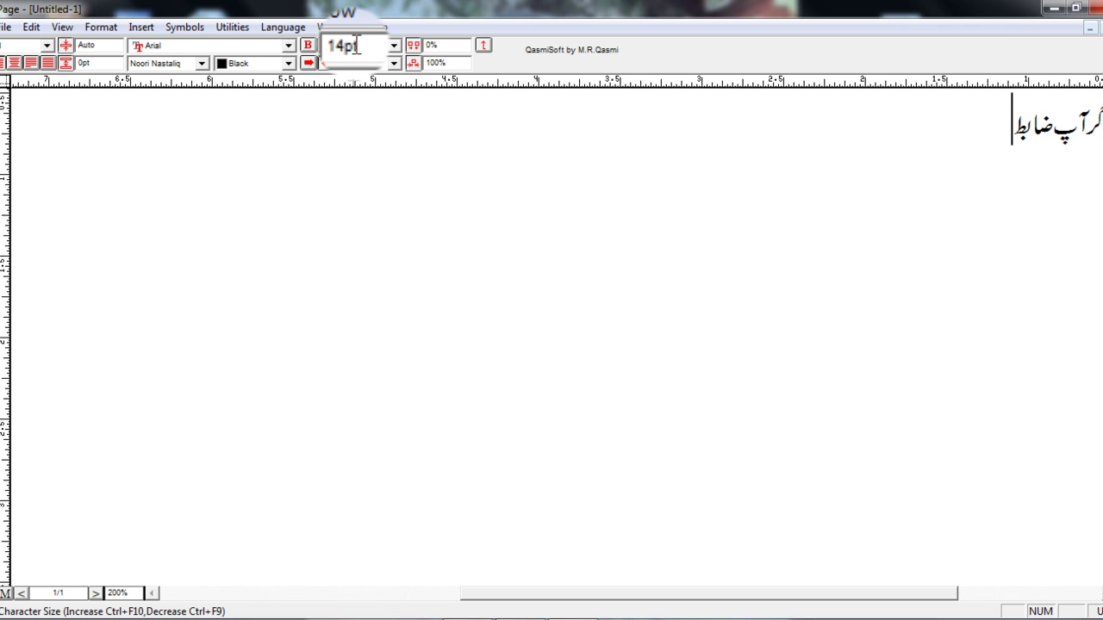
Complete the Urdu sentence with "زورثبات پر عمل کریں تو ذلت و خواری سے بچ سکتے ہیں۔".
type(" زورش")
type("بات")
type(" پر عمل کریں")
type(" تو ذلت و")
type("کوا")
key("BackSpace")
key("BackSpace")
key("BackSpace")
type("خواری سے بچ سکتے ہء")
key("BackSpace")
type("یں۔")
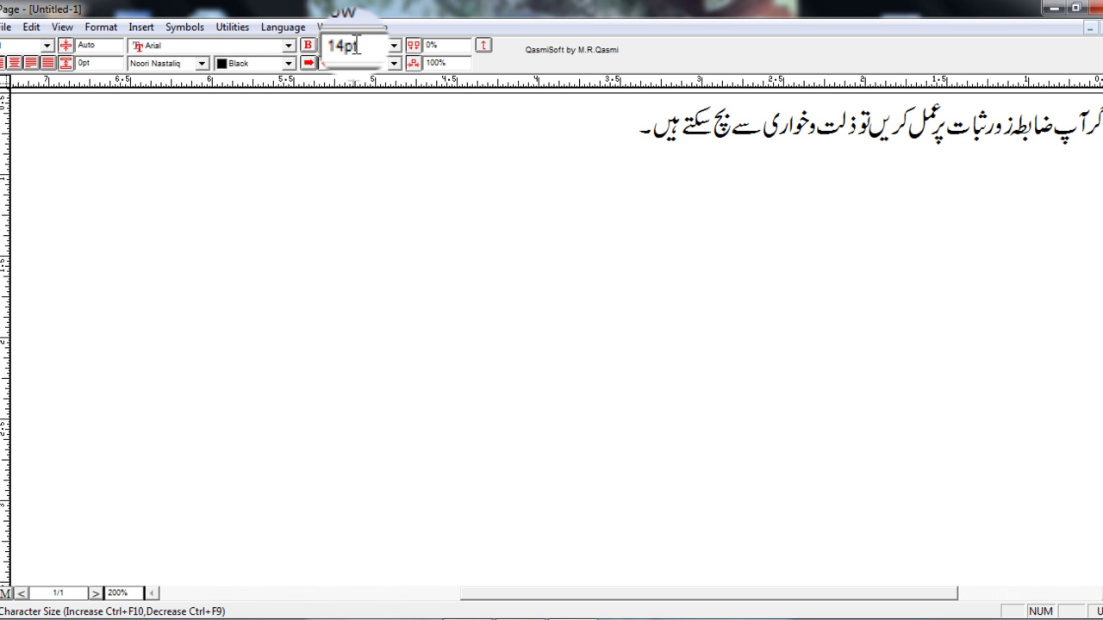
Set the character size to 30pt and add the English line "A quick brown fox jumps over the lazy dog" below the Urdu sentence.
scroll(356, 45, "up", 1)
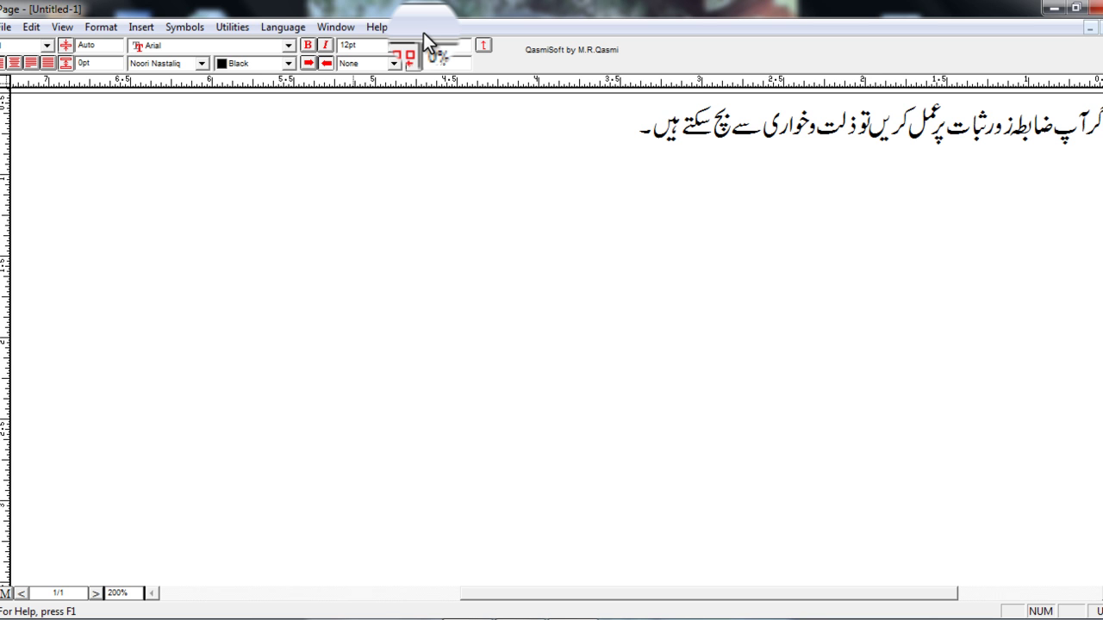
type("30pt")
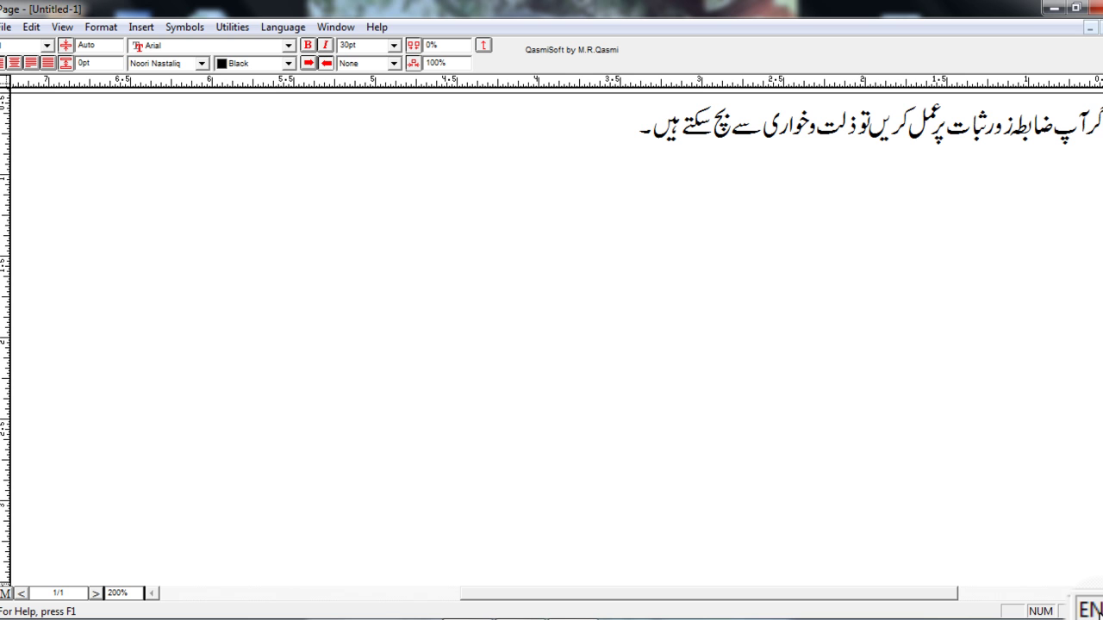
type("A quick brown fox jumps")
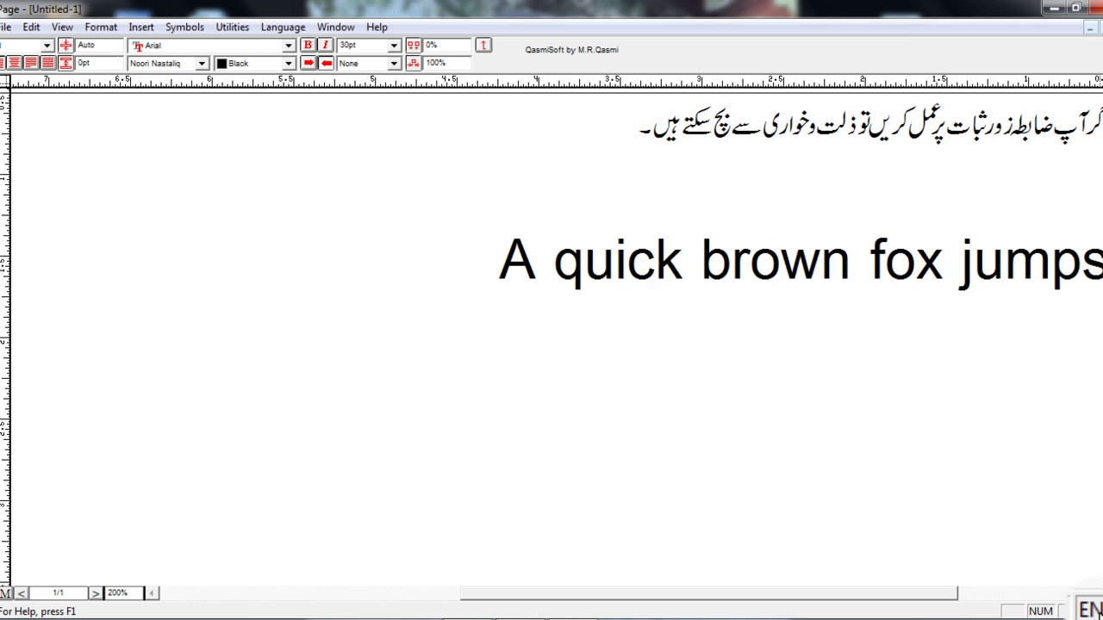
type(" over")
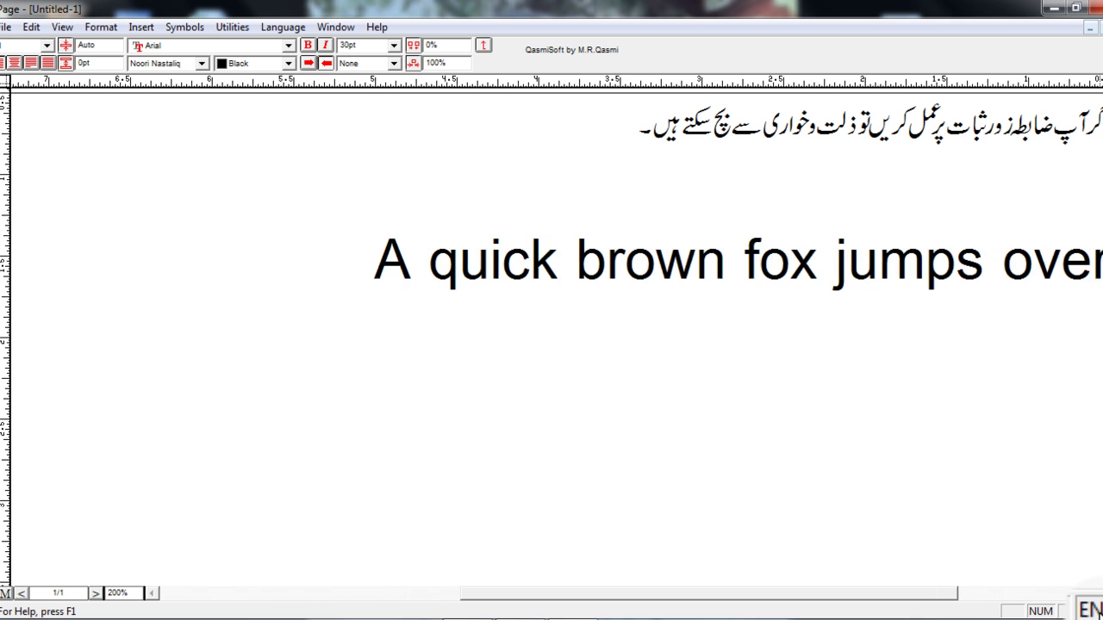
type(" the lazy dog")
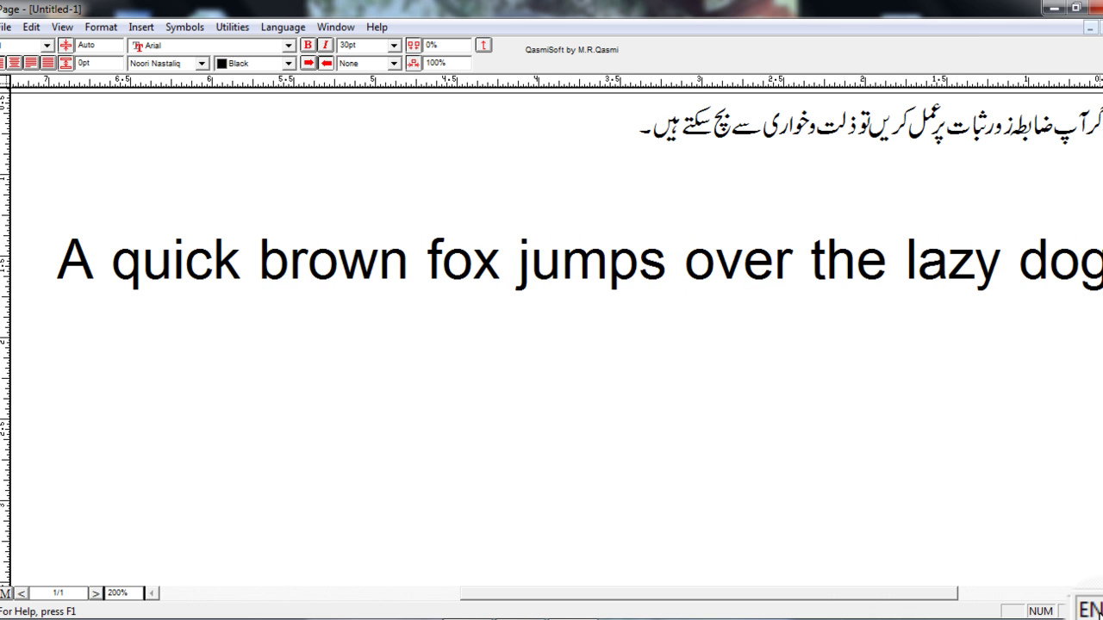
End the English sentence with a full stop and add the line "ctrl + space = Language" below it.
type(". ")
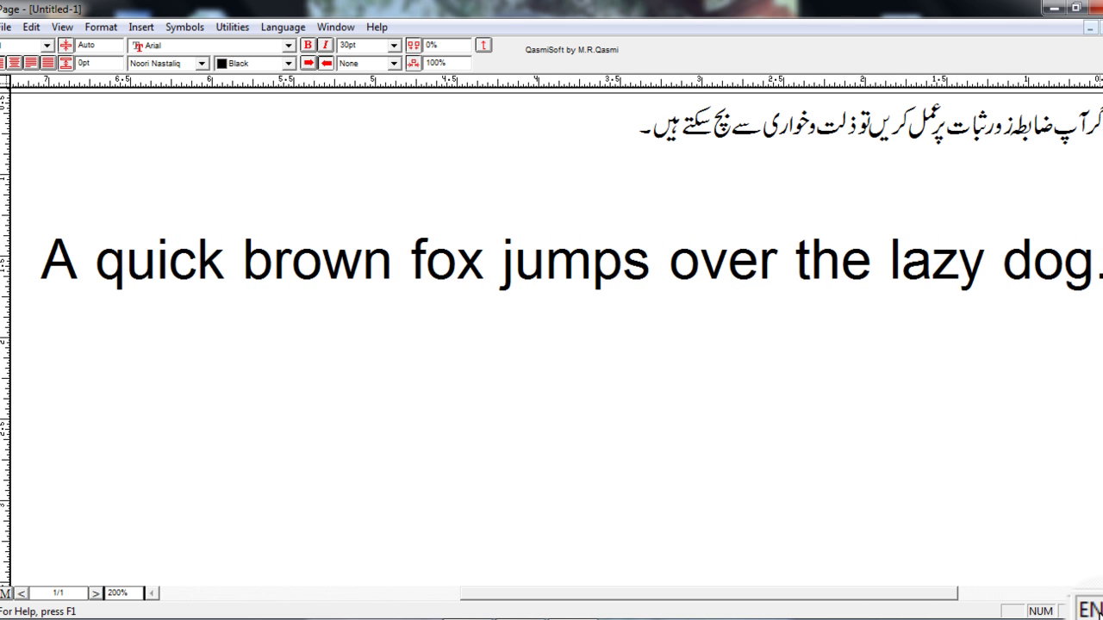
type("ctrl +")
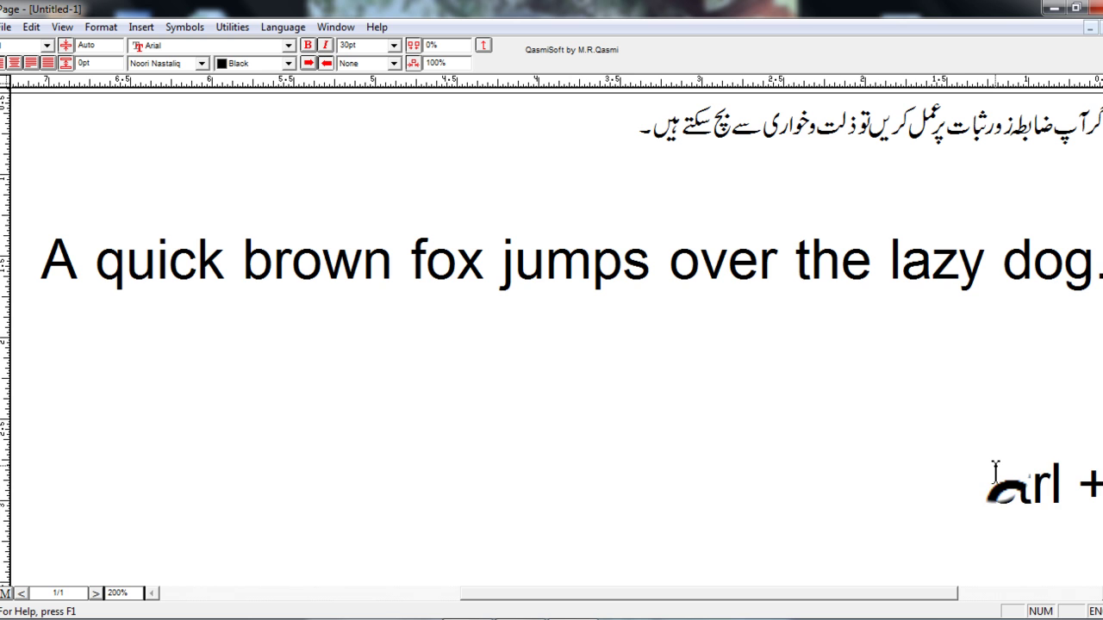
type(" spac")
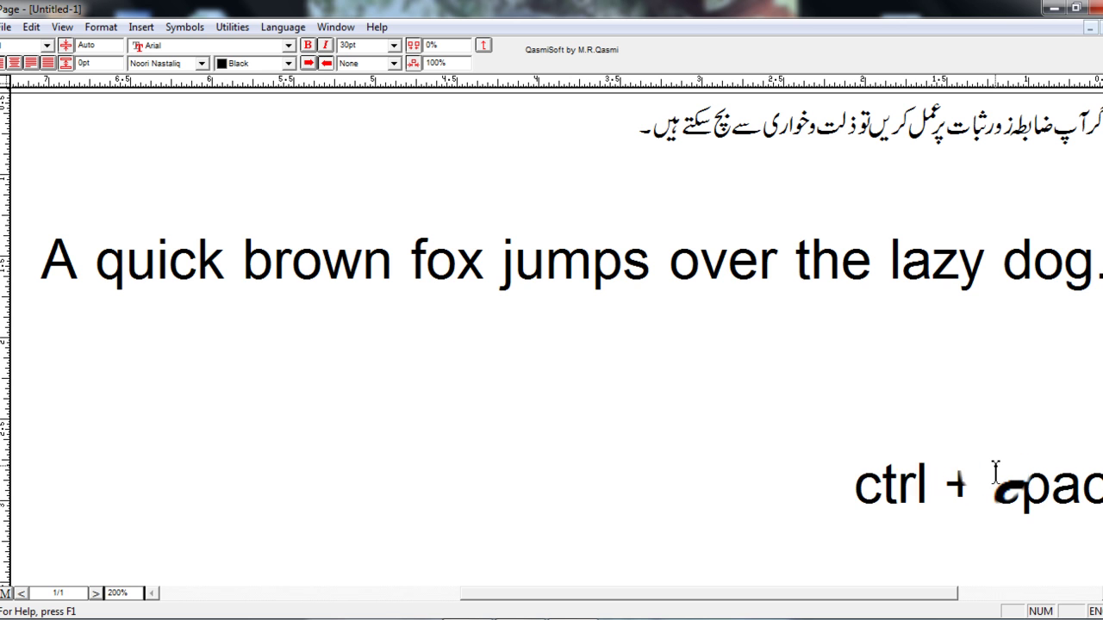
type("e =")
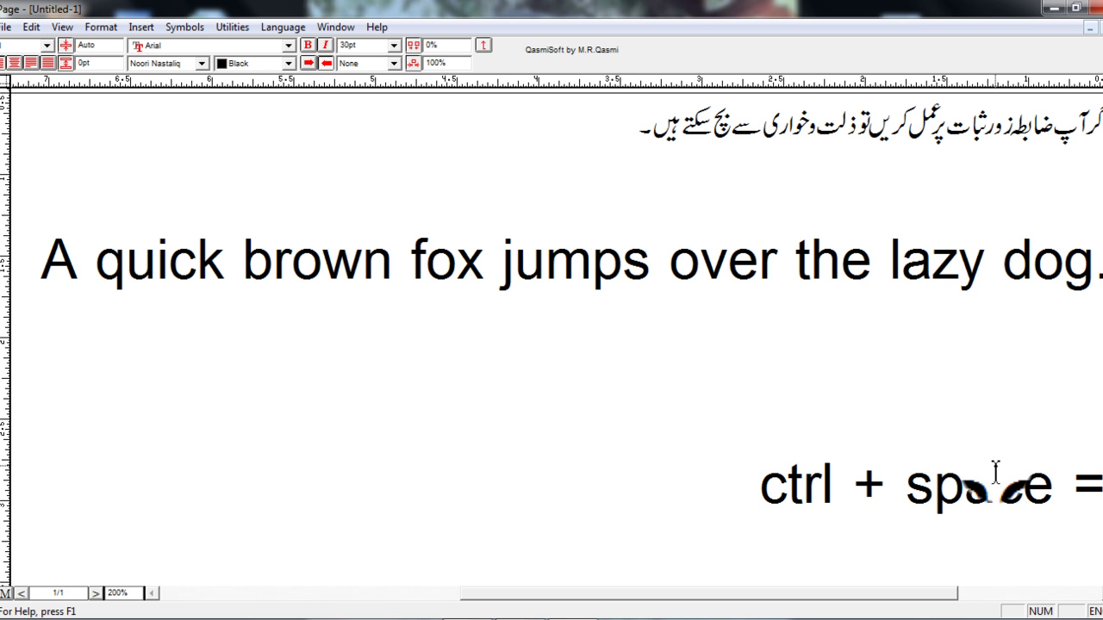
type(" Language")
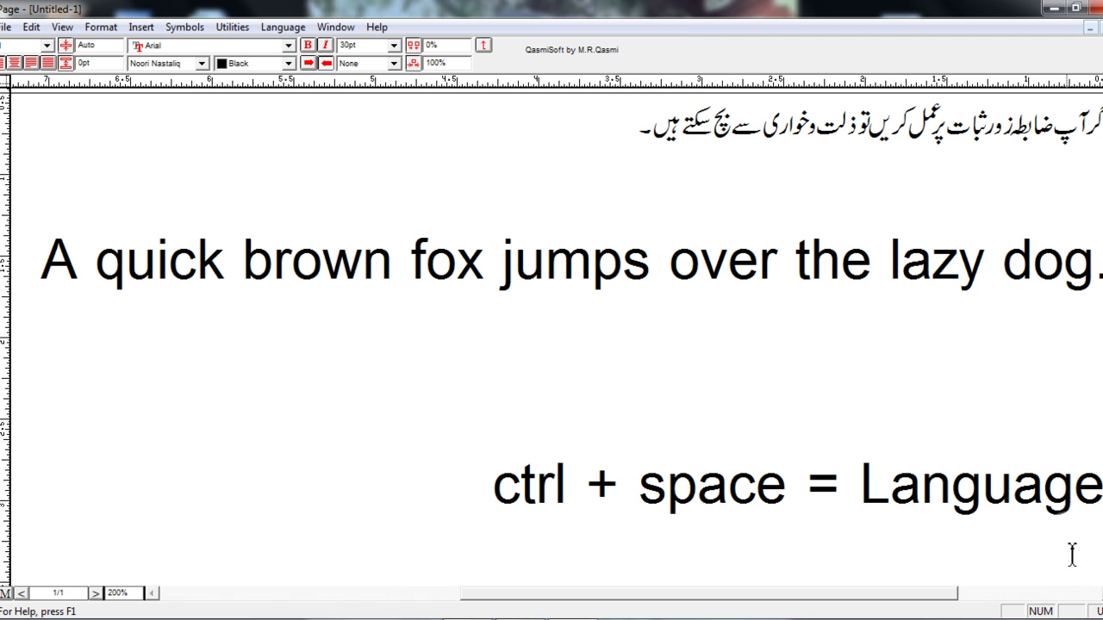
View the page at whole-page, 50% and 200% zoom, and settle on 100%.
left_click_drag(609, 258, 645, 250)
key("ctrl+0")
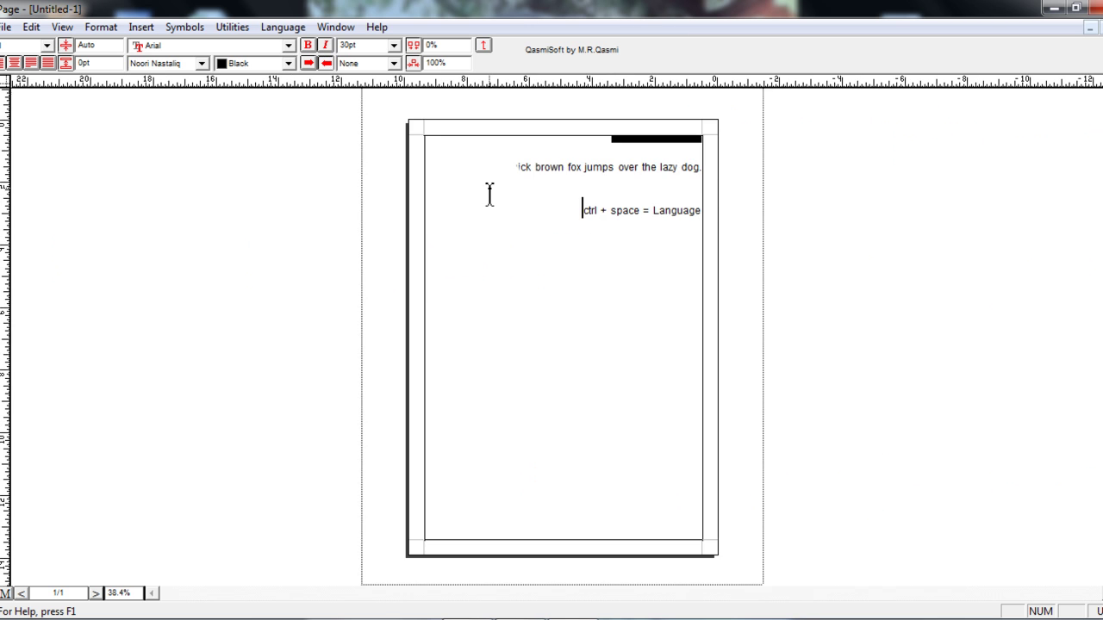
key("ctrl+5")
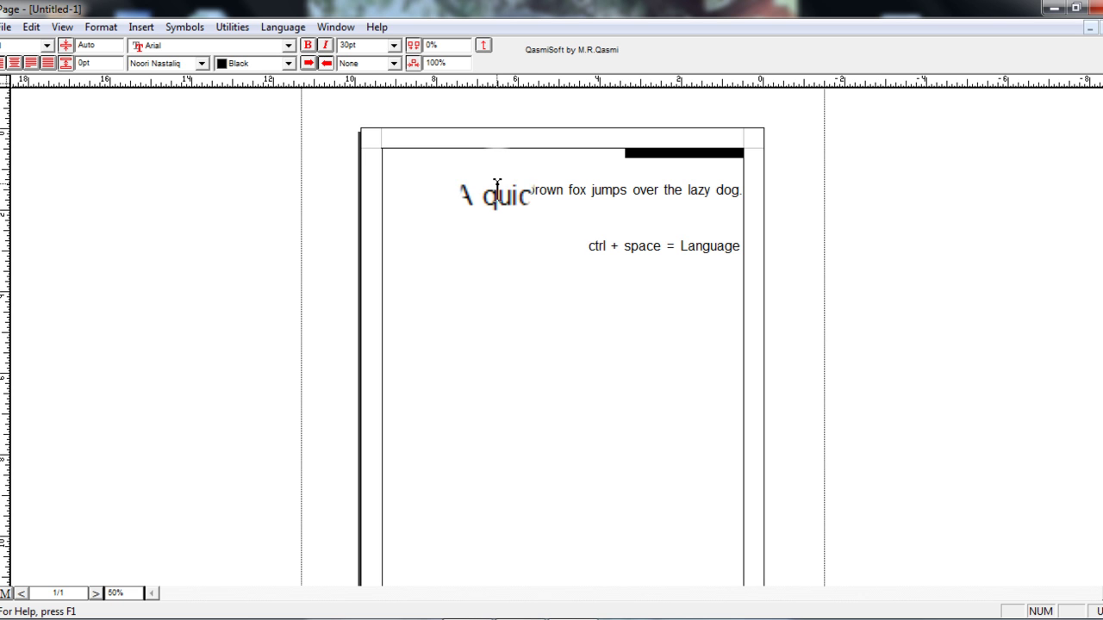
key("ctrl+0")
key("ctrl+5")
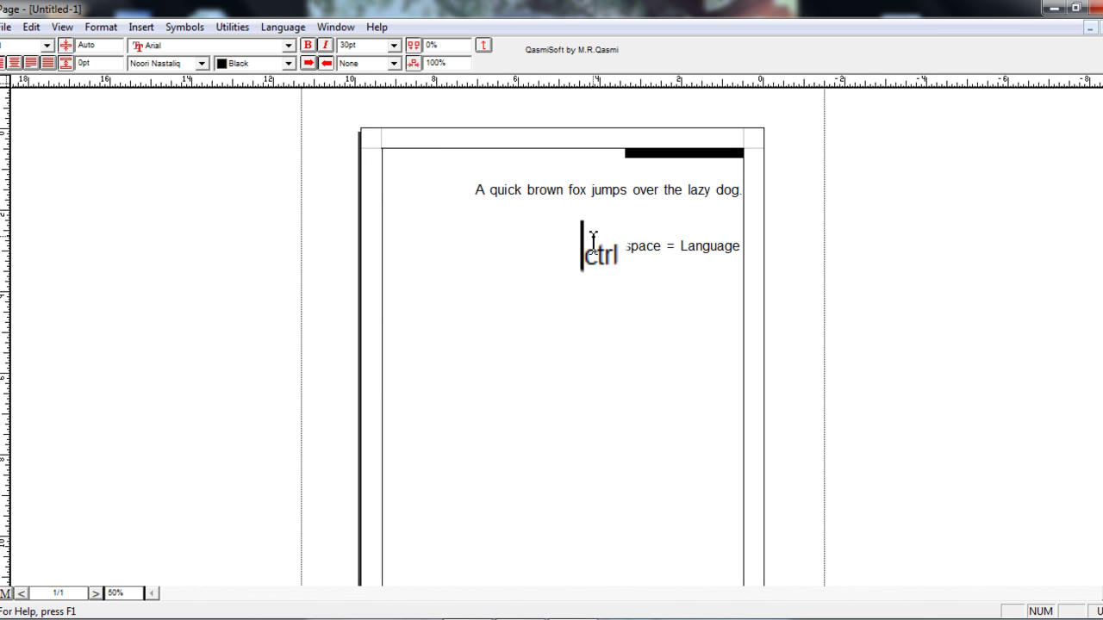
key("ctrl+1")
key("ctrl+2")
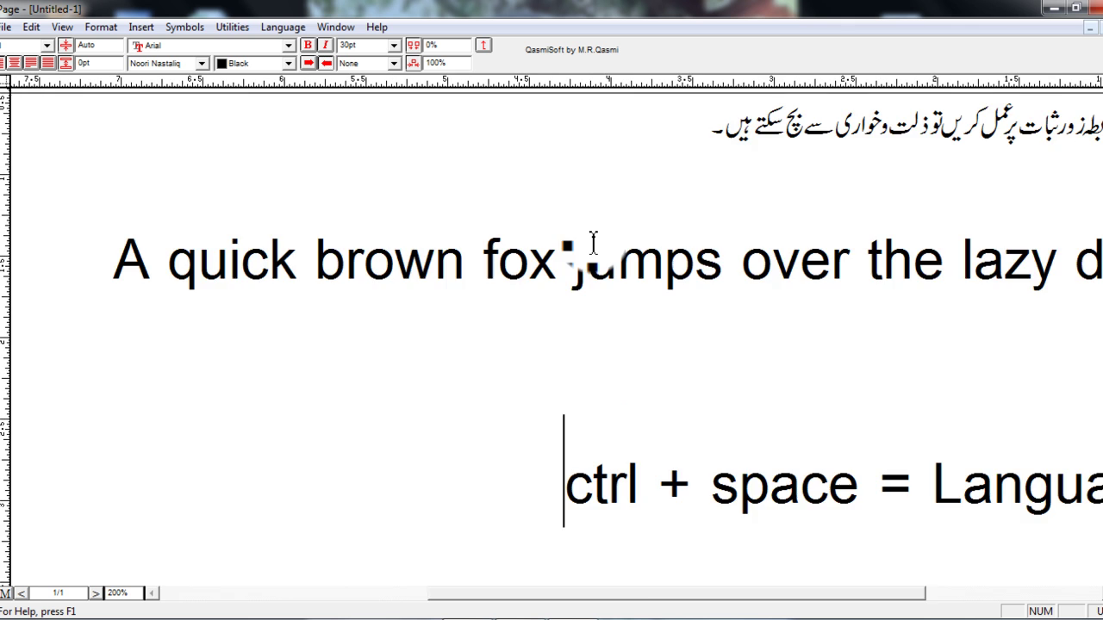
key("ctrl+1")
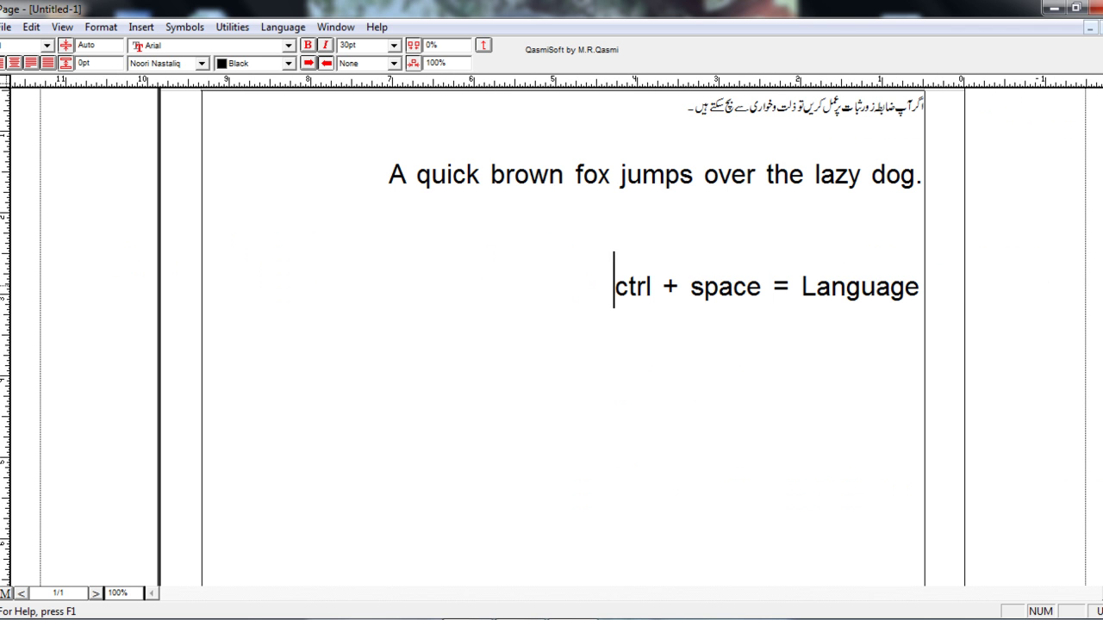
scroll(784, 233, "up", 1)
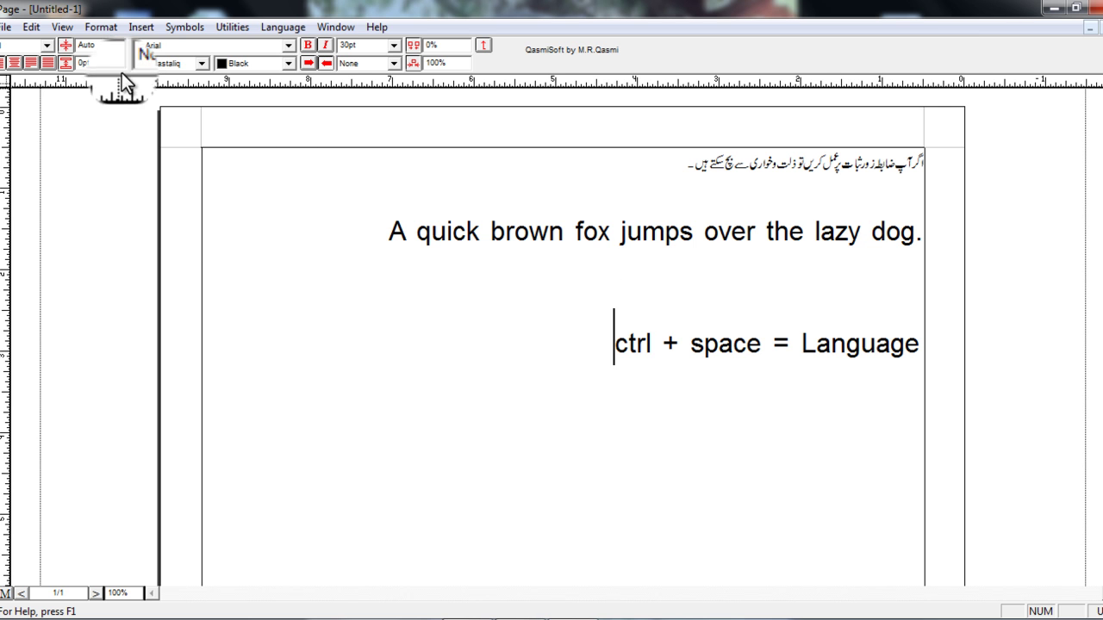
In the document's page setup, change the page size to A4 210x297mm.
left_click(96, 26)
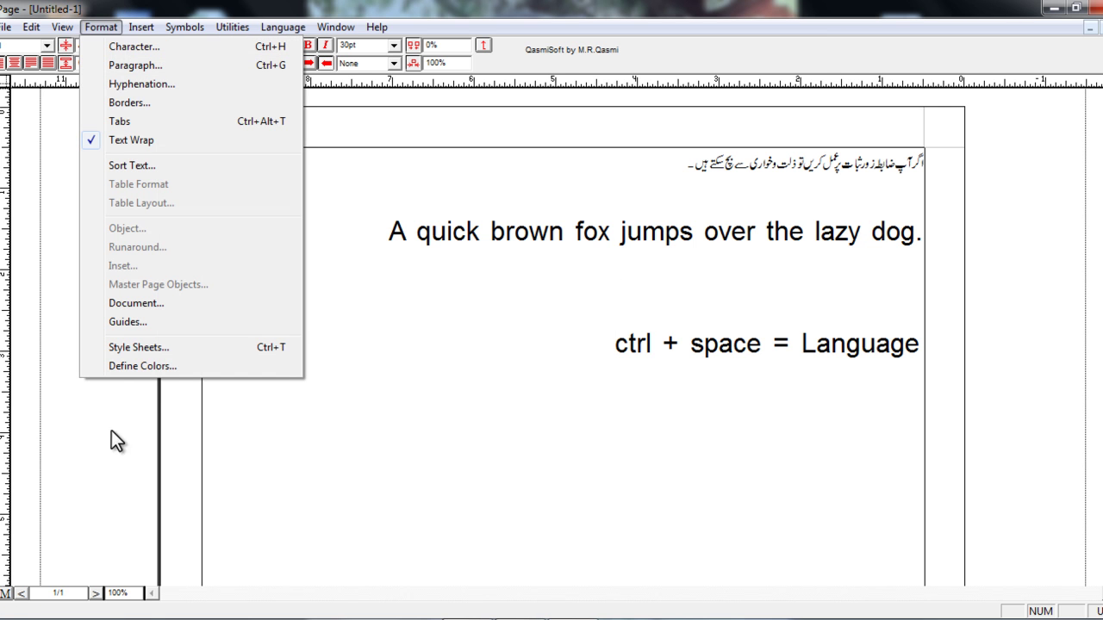
left_click(135, 303)
left_click_drag(516, 248, 445, 307)
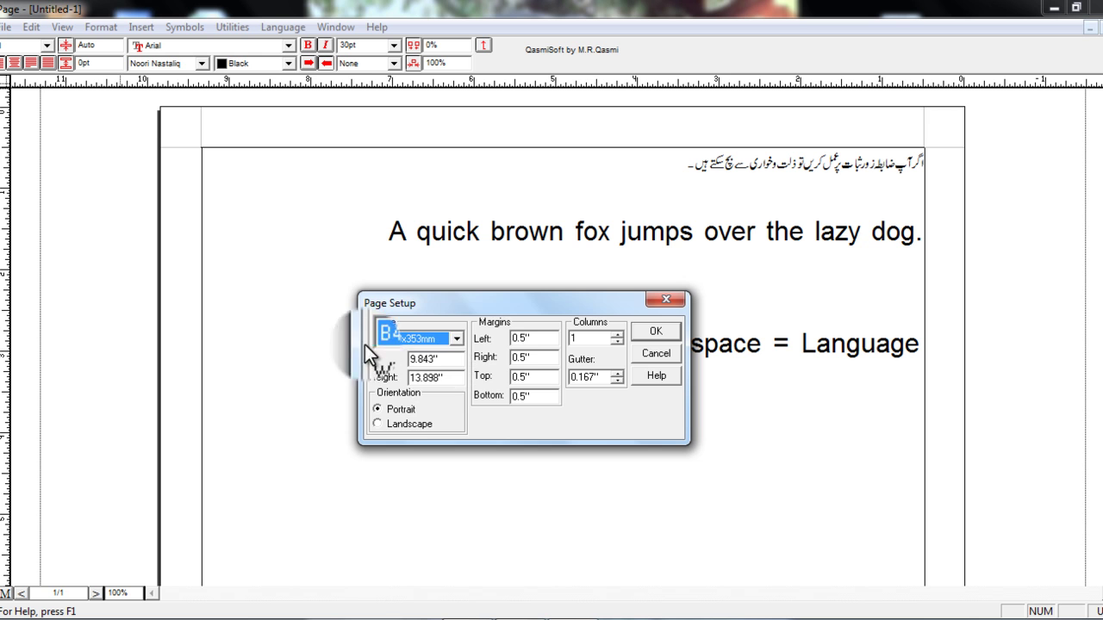
left_click(456, 341)
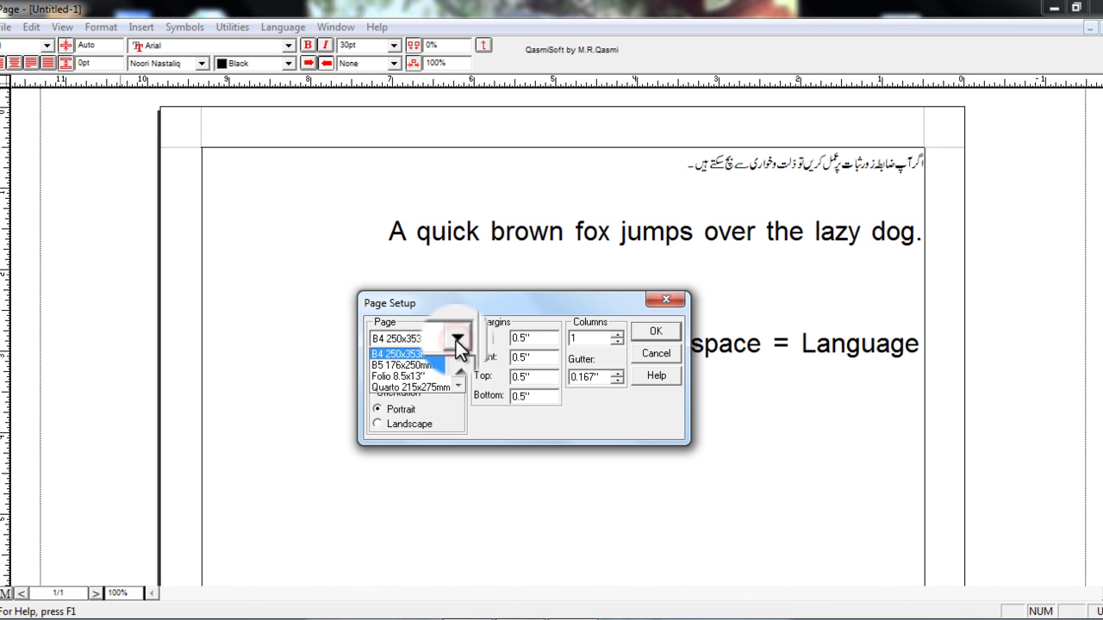
mouse_move(457, 368)
left_mouse_down()
mouse_move(458, 391)
mouse_move(459, 358)
left_mouse_up()
scroll(459, 358, "up", 2)
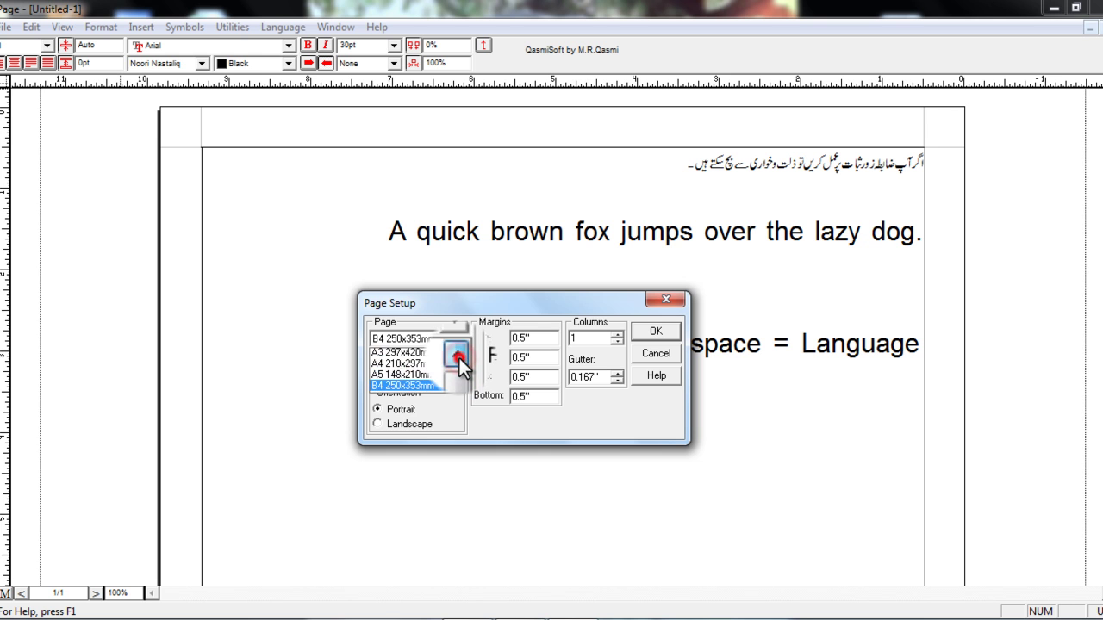
left_click(405, 367)
Set the left, right, top and bottom margins to 1 inch and apply the page setup.
double_click(530, 337)
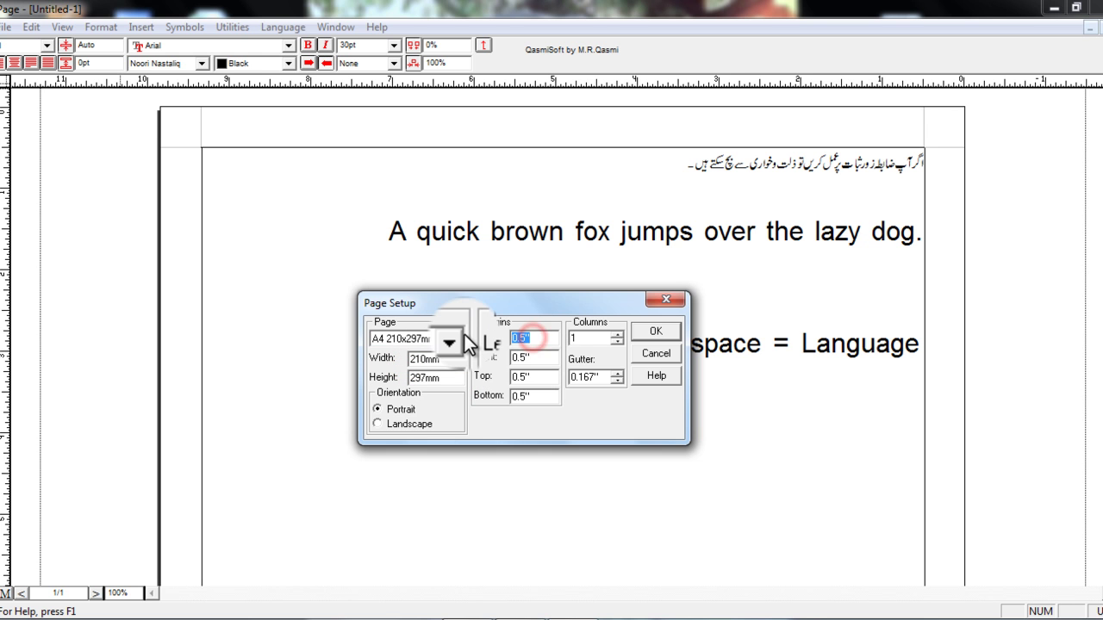
type("1")
key("Tab")
type("1")
key("Tab")
type("1")
key("Tab")
type("1")
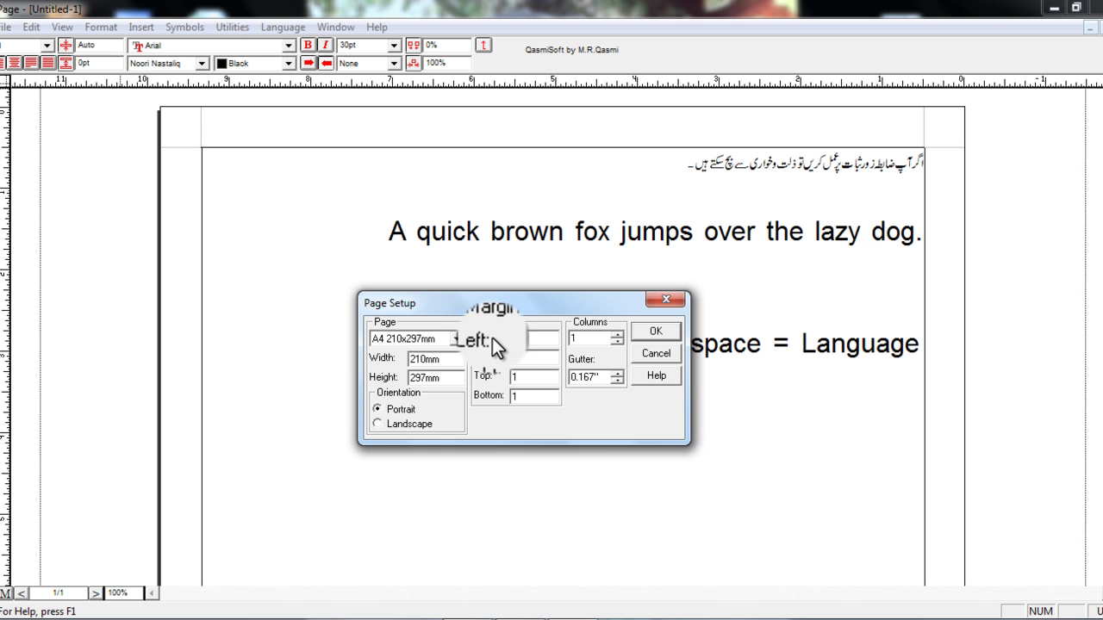
left_click(642, 328)
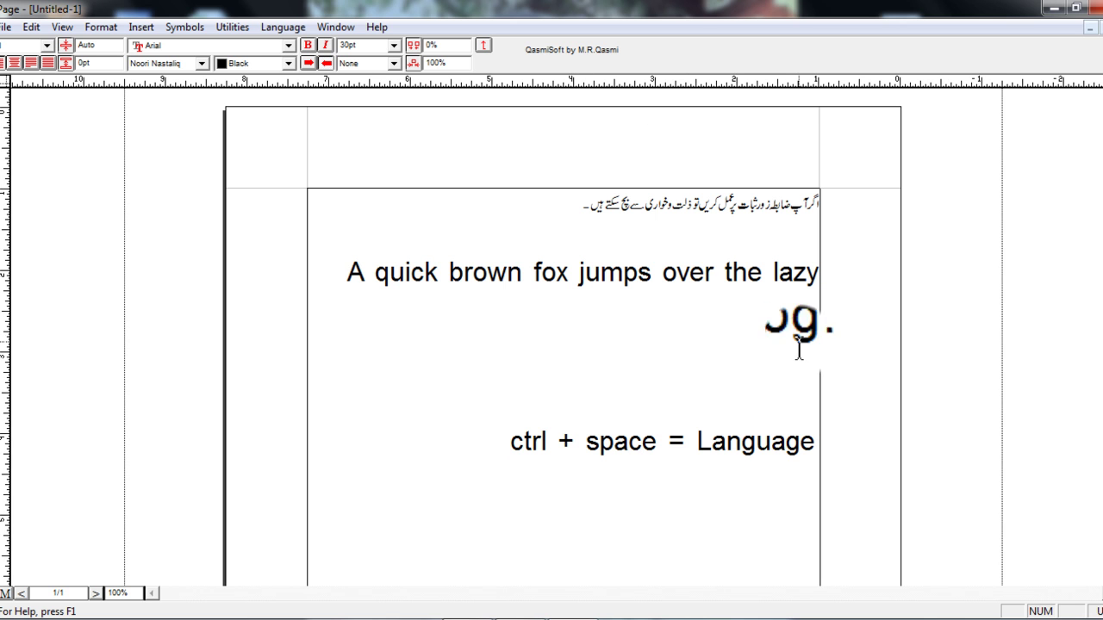
Select the whole Urdu sentence and reduce its character size point by point to 10pt.
scroll(673, 242, "down", 3)
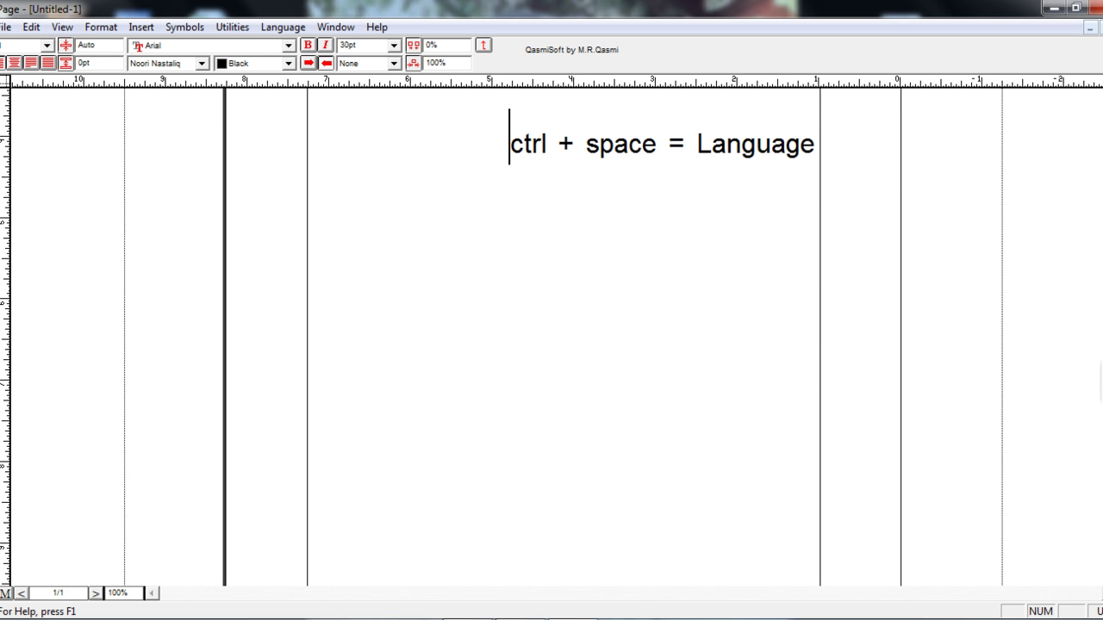
scroll(560, 336, "down", 3)
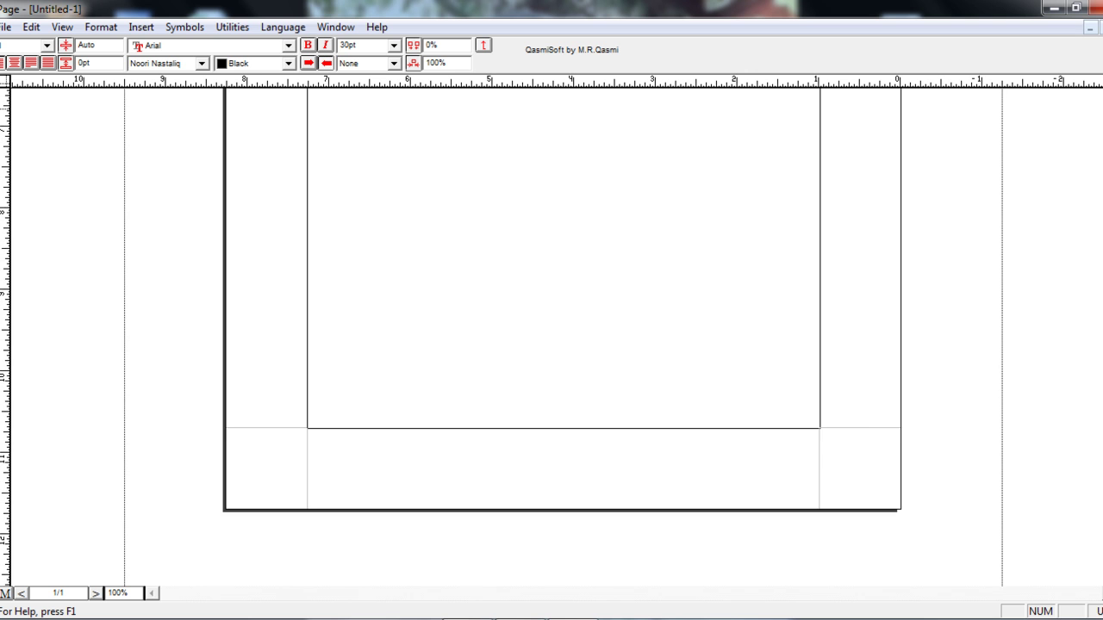
scroll(560, 336, "up", 5)
scroll(603, 301, "up", 1)
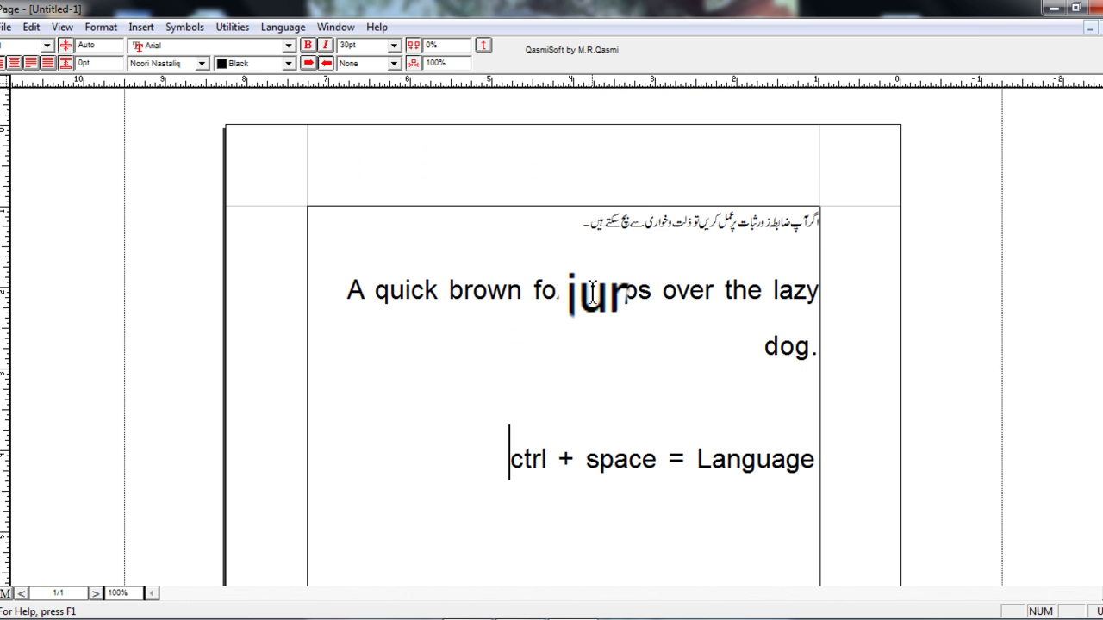
left_click(623, 216)
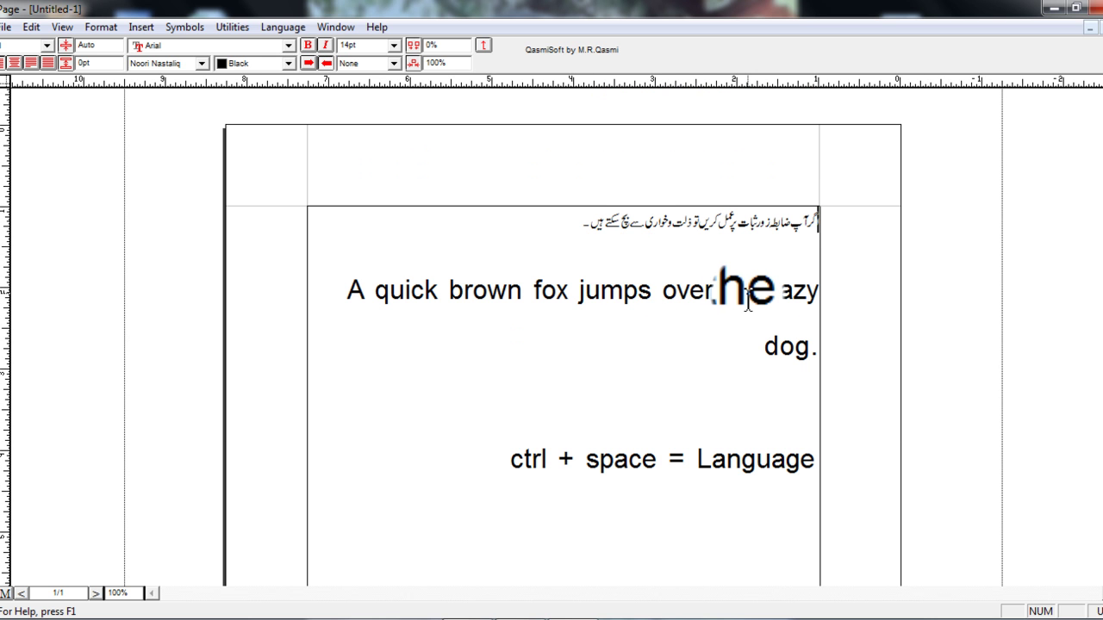
key("shift+End")
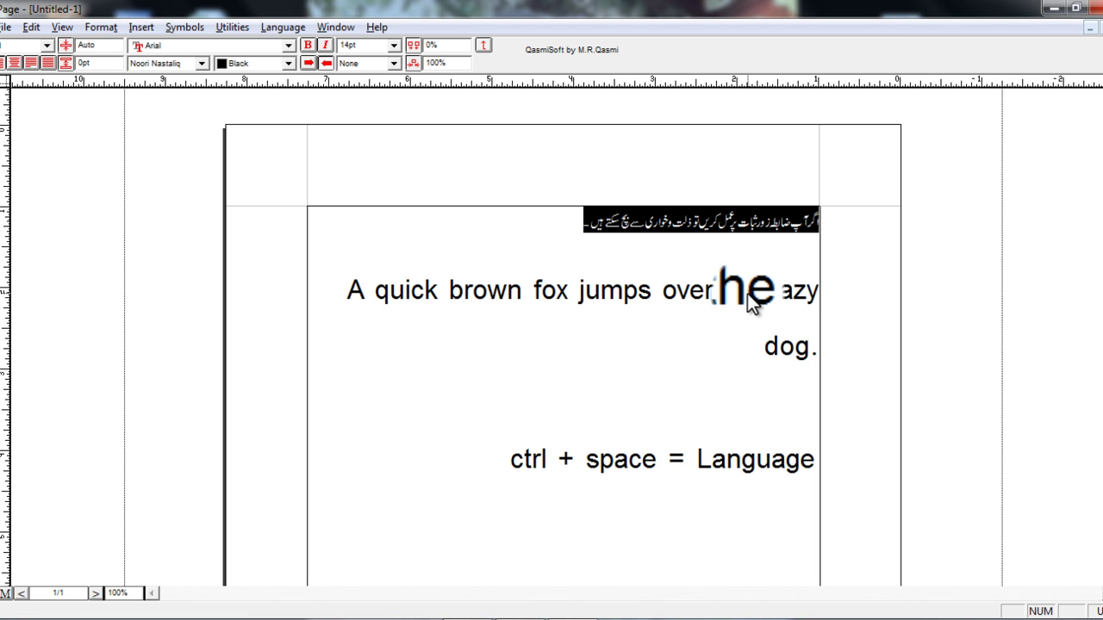
key("ctrl+shift+period")
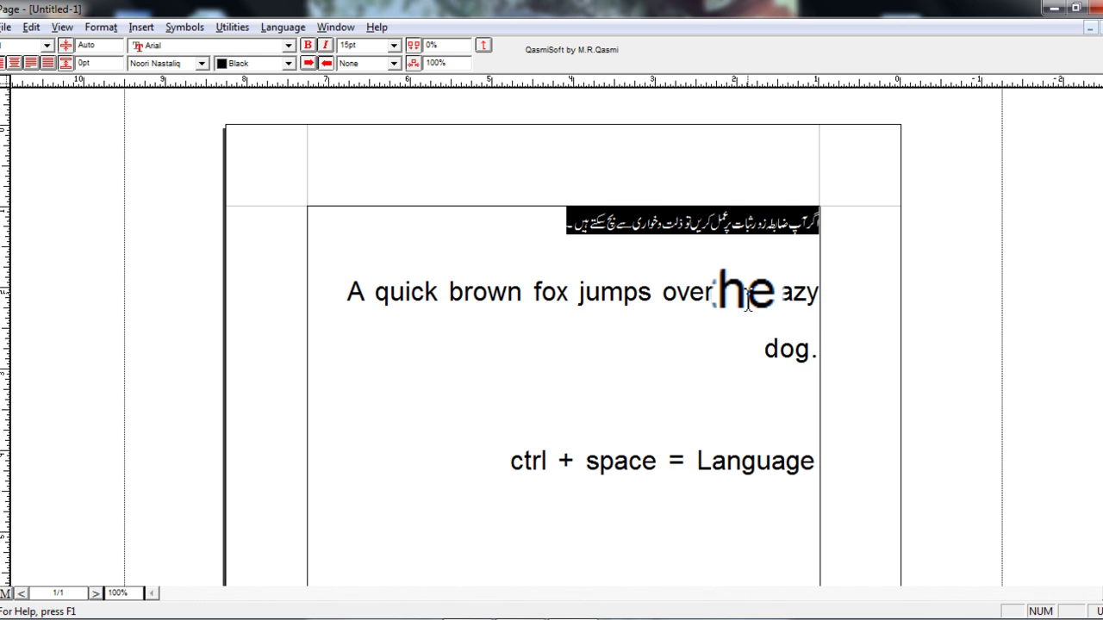
key("ctrl+shift+comma")
key("ctrl+shift+comma")
key("ctrl+shift+comma")
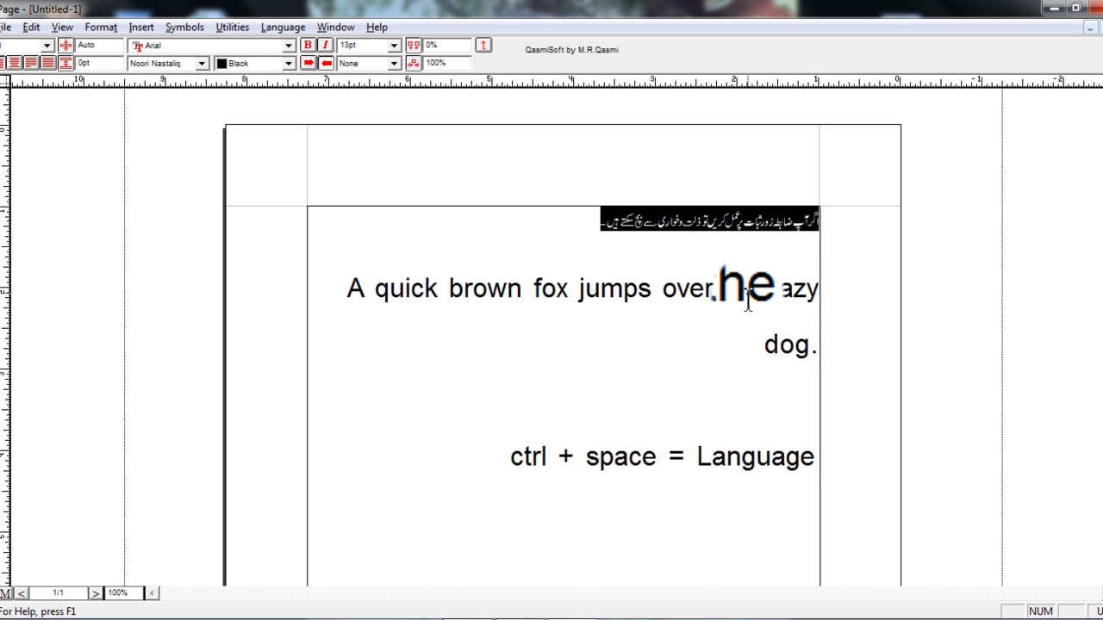
key("ctrl+shift+comma")
key("ctrl+shift+comma")
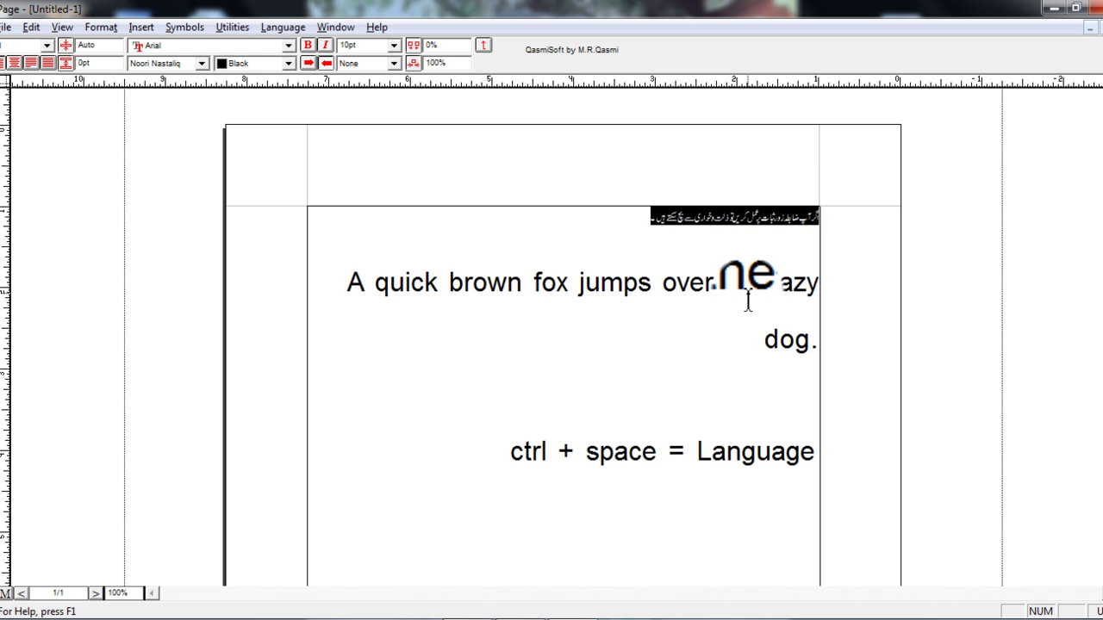
Enlarge the selected Urdu sentence point by point to a character size of 21pt and deselect it.
key("ctrl+shift+period")
key("ctrl+shift+period")
key("ctrl+shift+period")
key("ctrl+shift+period")
key("ctrl+shift+period")
key("ctrl+shift+period")
key("ctrl+shift+period")
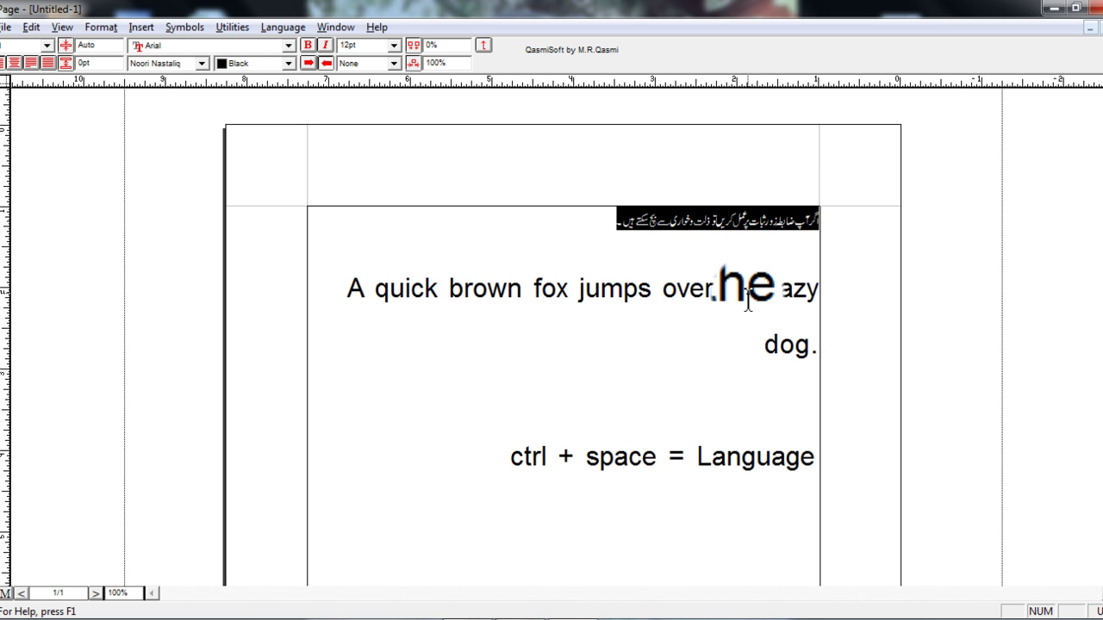
key("ctrl+shift+period")
key("ctrl+shift+period")
key("ctrl+shift+period")
key("ctrl+shift+period")
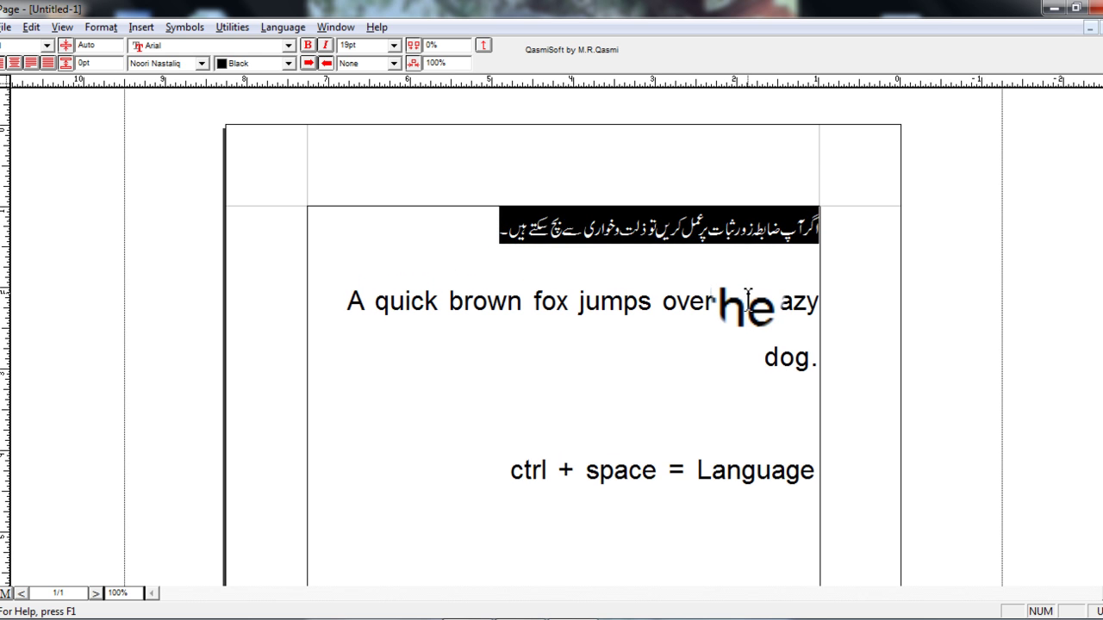
key("Down")
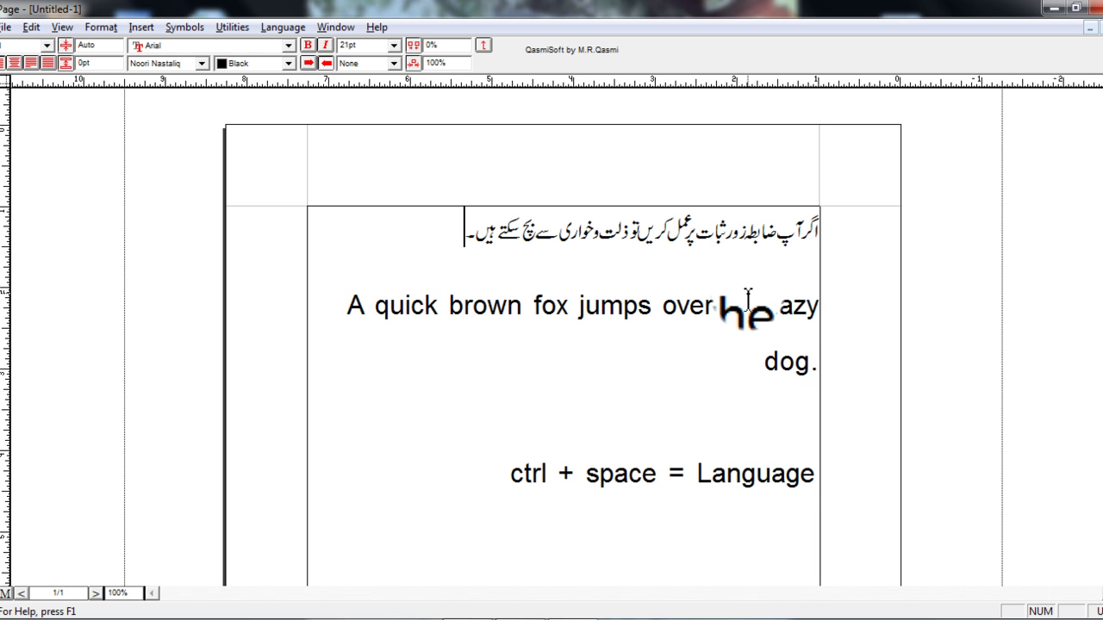
Insert a blank line below the Urdu sentence and replace the English lines with the text "Font size".
key("Return")
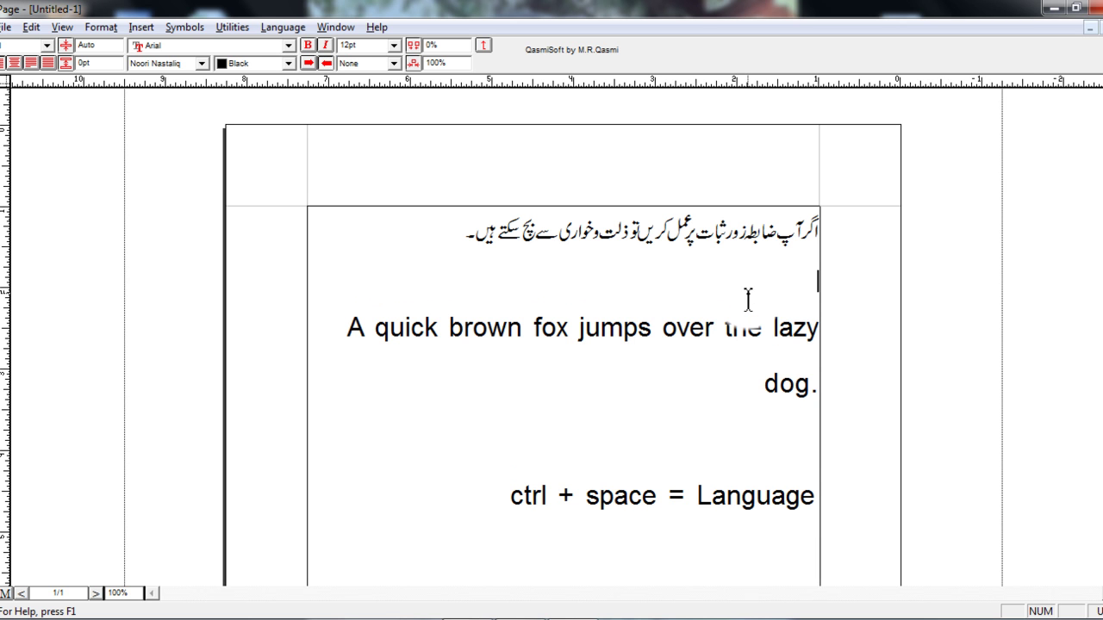
key("ctrl+space")
key("Home")
key("shift+Down")
key("shift+Down")
key("shift+Down")
key("shift+Down")
key("Delete")
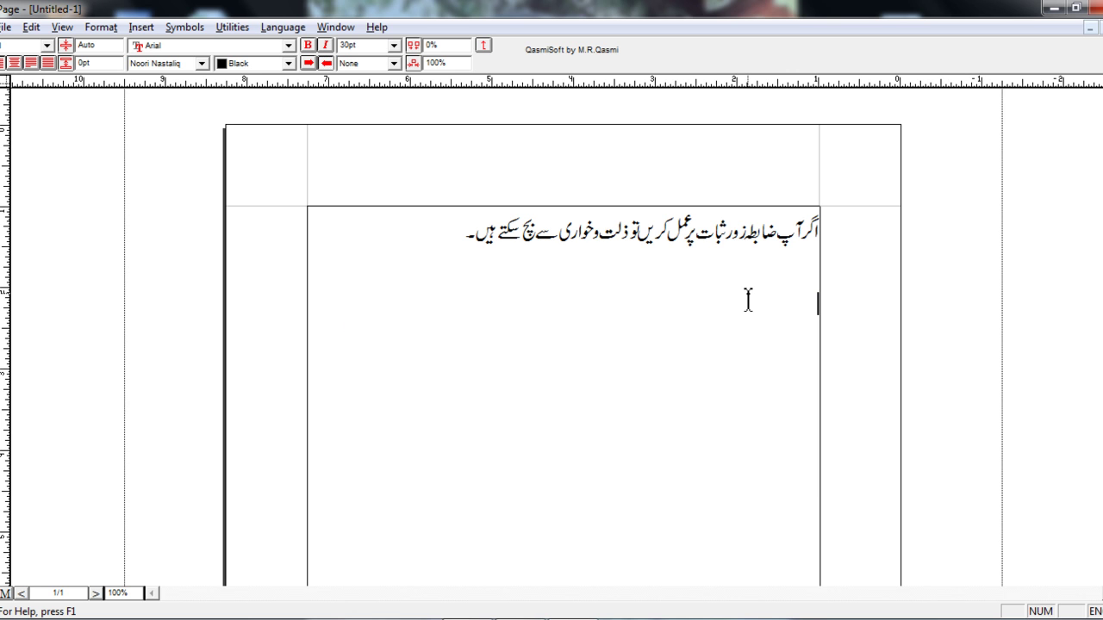
type("Font size")
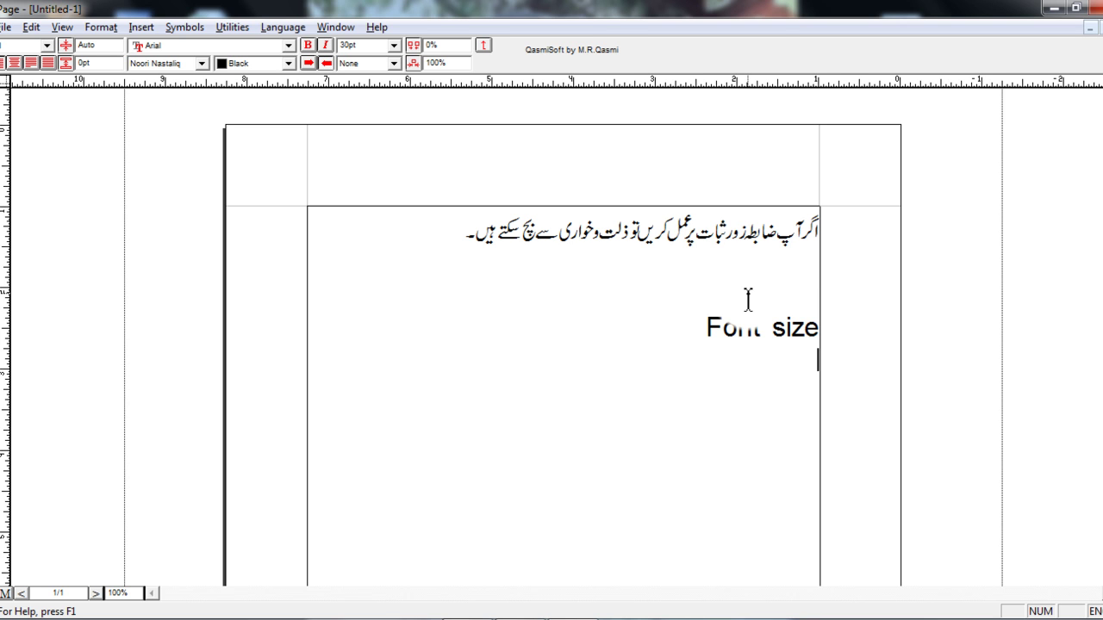
Step the Urdu sentence's character size down to 20pt and back up to 21pt.
key("Up")
key("Up")
key("shift+End")
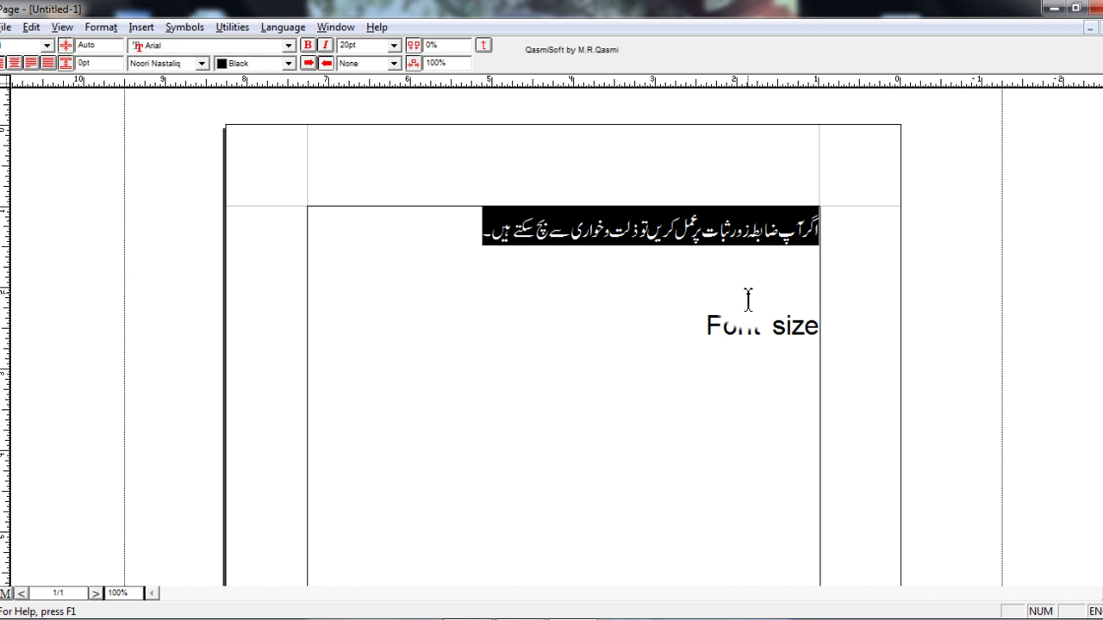
key("End")
key("Down")
key("Down")
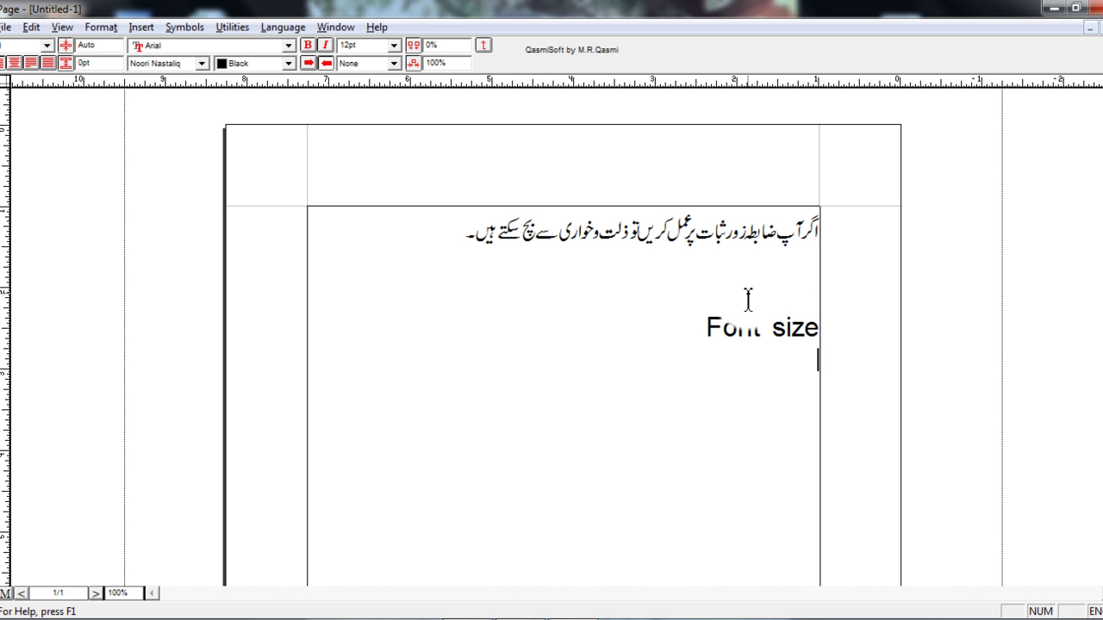
Set the character size to 30pt on the line below "Font size", enter "ctrl+f9,f10" and start a new line.
type("4")
key("ctrl+shift+p")
type("30")
key("Return")
type("ctrl+")
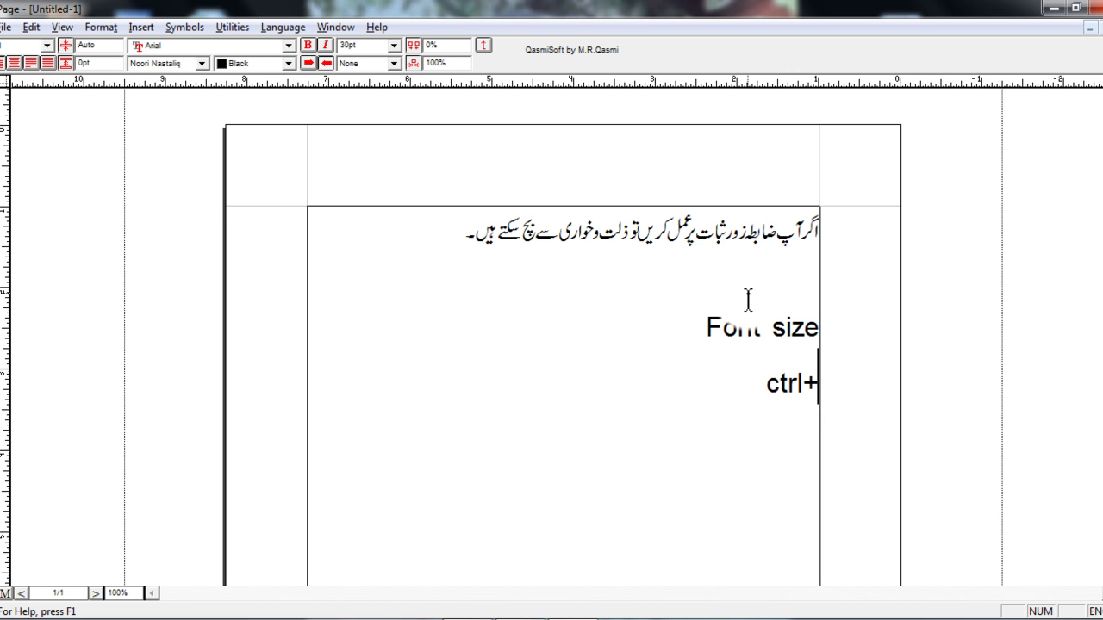
type("f")
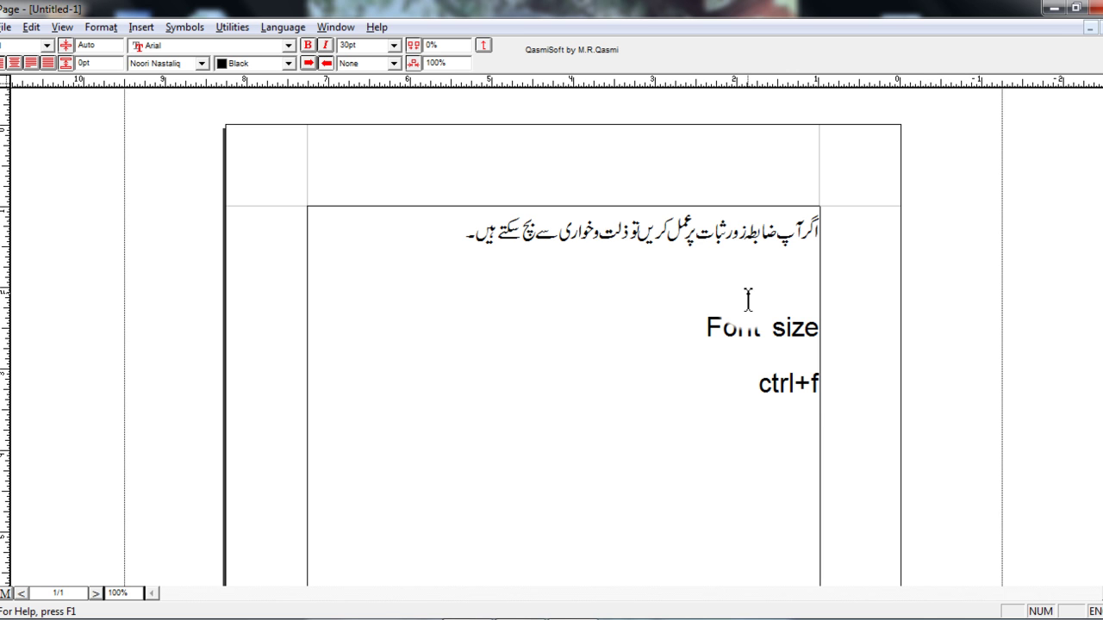
type("9,")
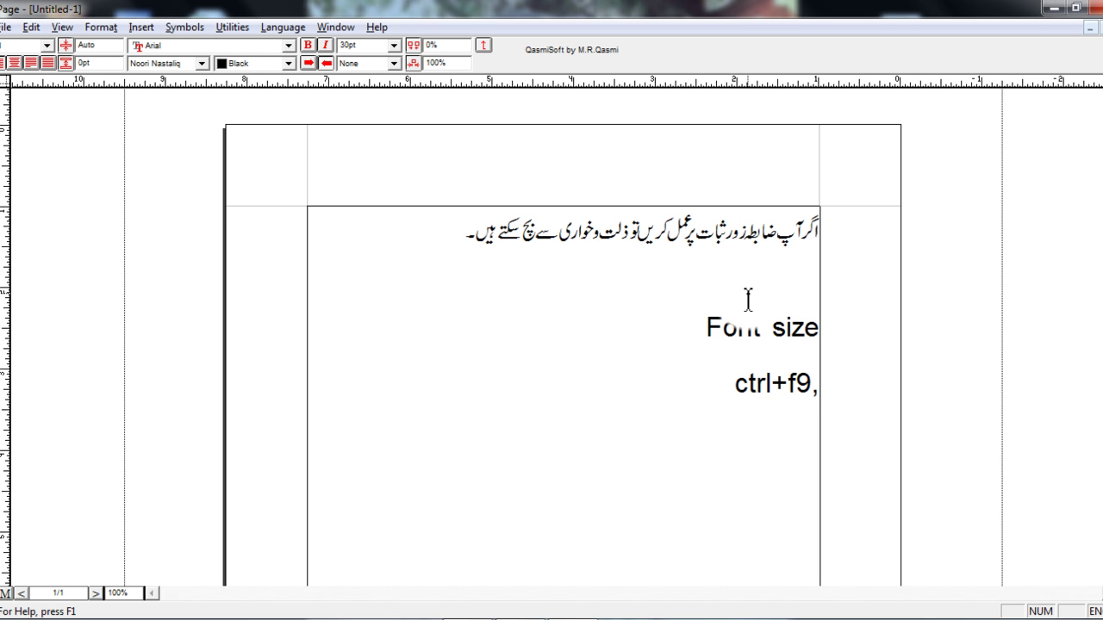
type("f10")
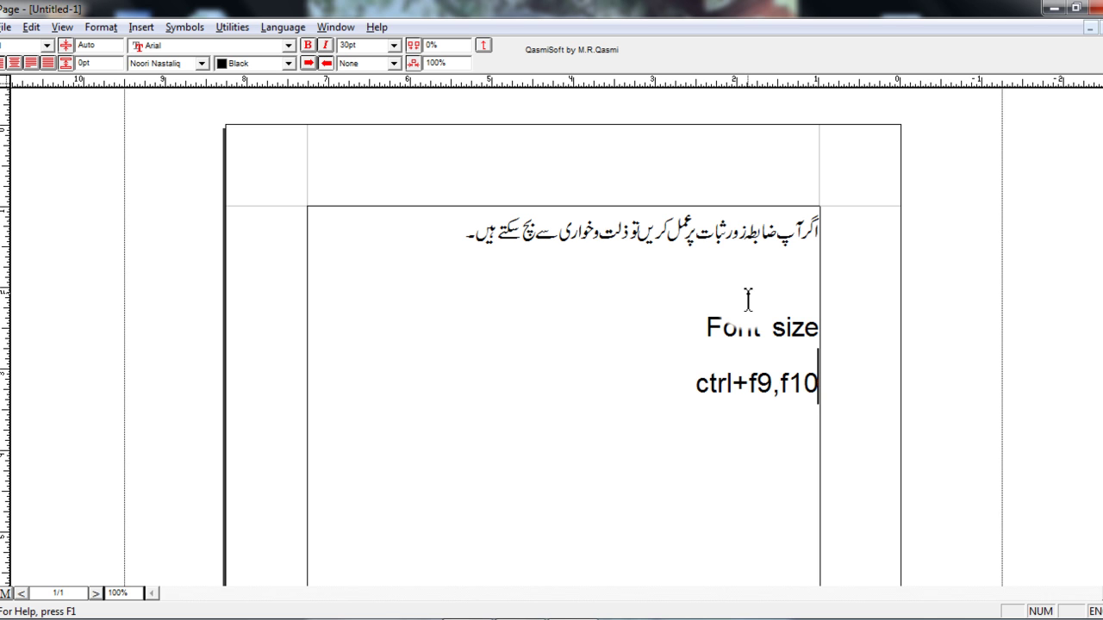
key("Return")
Select the whole Urdu sentence and reduce its character size point by point to 18pt.
key("Up")
key("Up")
key("Up")
key("Up")
key("shift+End")
key("ctrl+F9")
key("ctrl+F9")
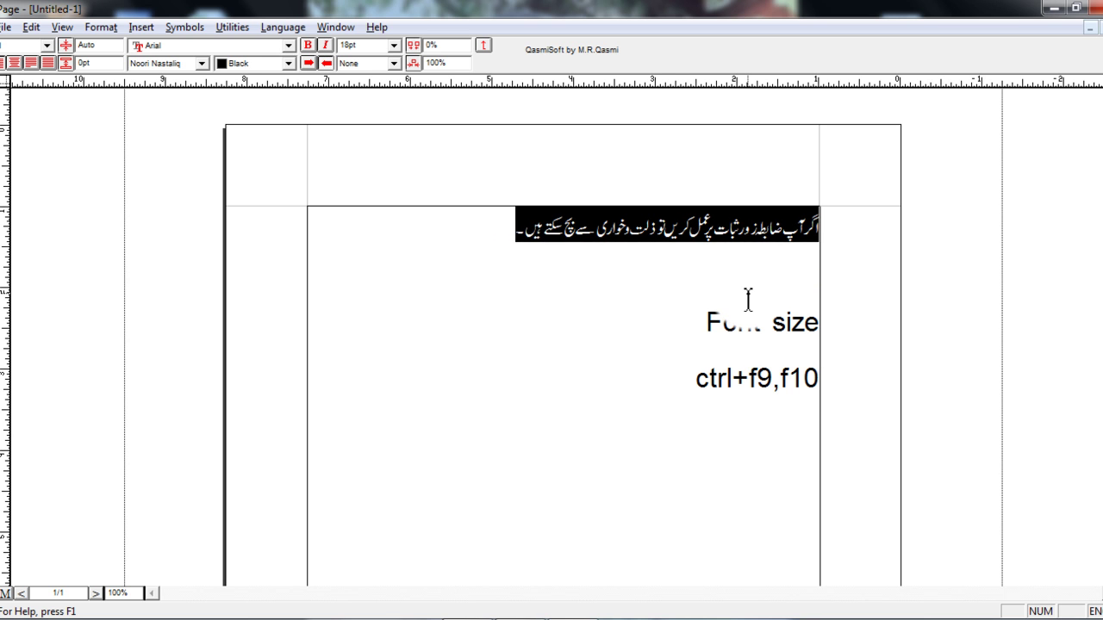
Clear the selection and insert a gap between "ctrl+f9" and ",f10" in the shortcut line.
key("Down")
key("Down")
key("Down")
key("Down")
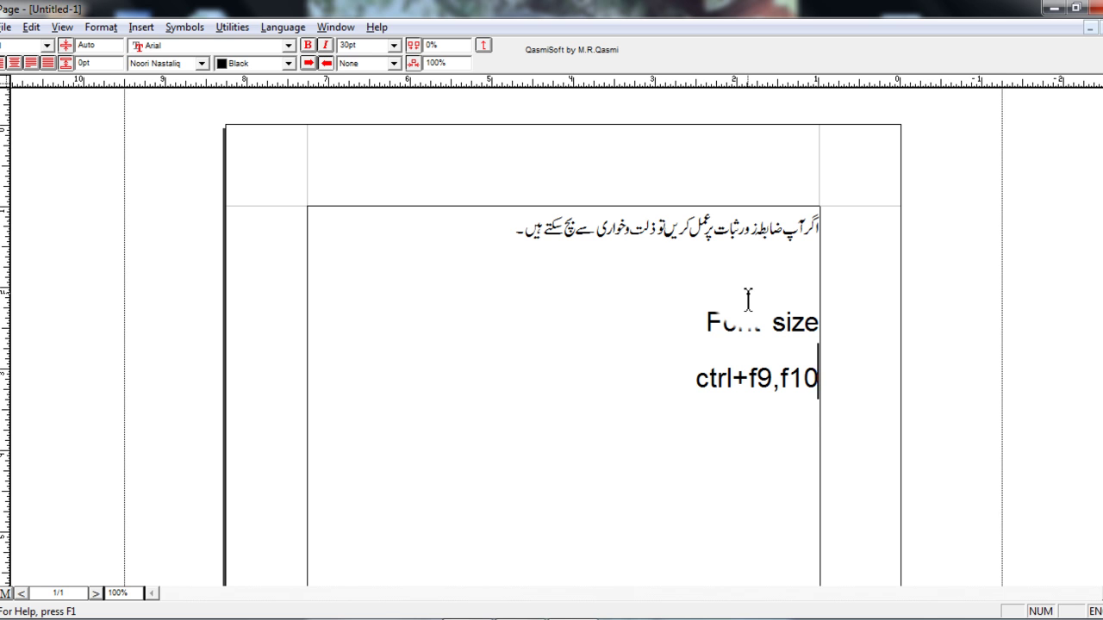
key("Up")
key("Left")
key("Left")
key("Left")
key("Left")
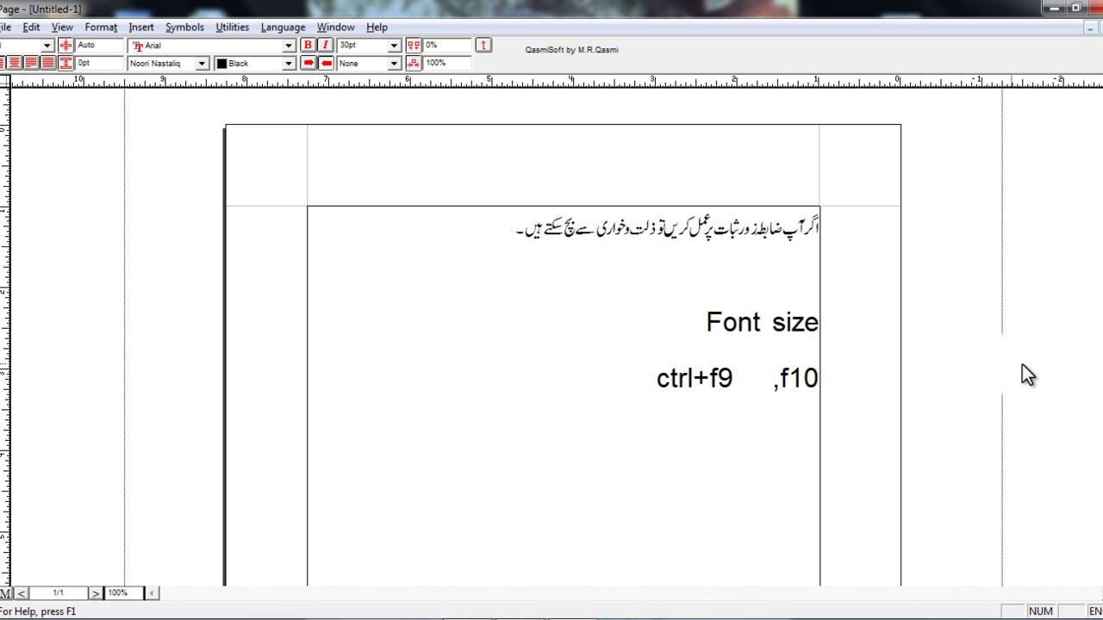
Select the Urdu sentence again, enlarge it point by point to 24pt and deselect it.
left_click_drag(509, 228, 825, 223)
key("ctrl+F10")
key("ctrl+F10")
key("ctrl+F10")
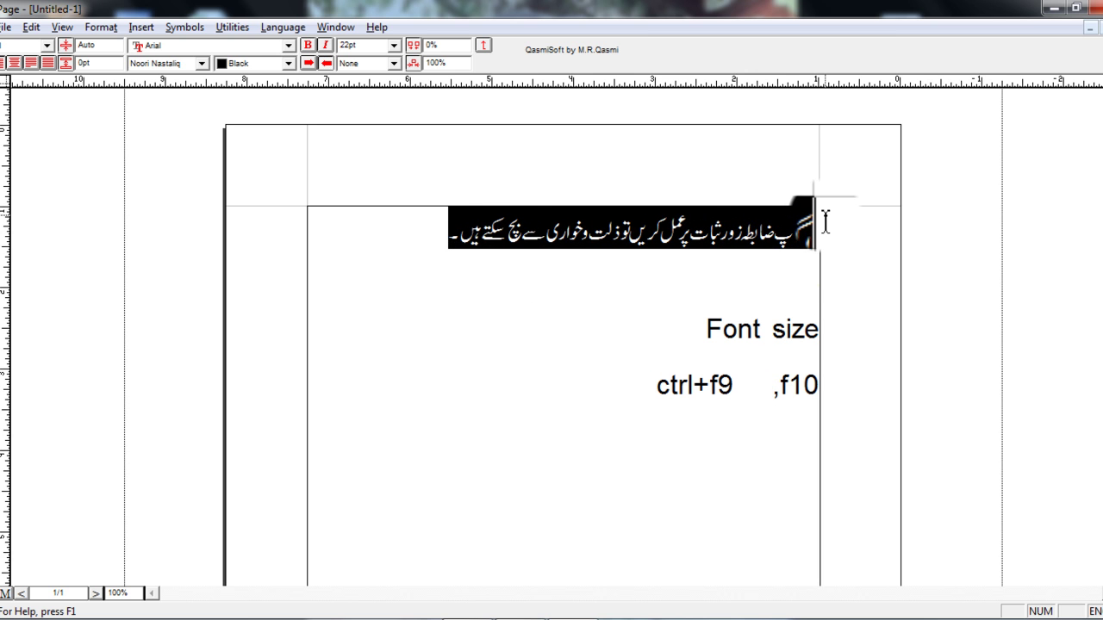
left_click(473, 312)
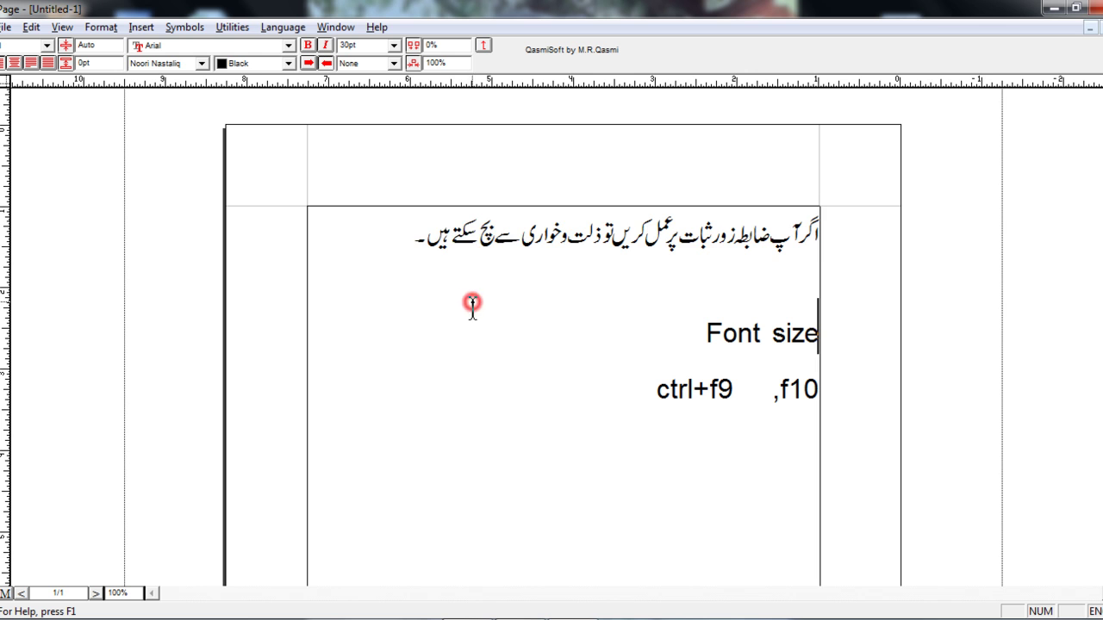
left_click_drag(414, 228, 815, 226)
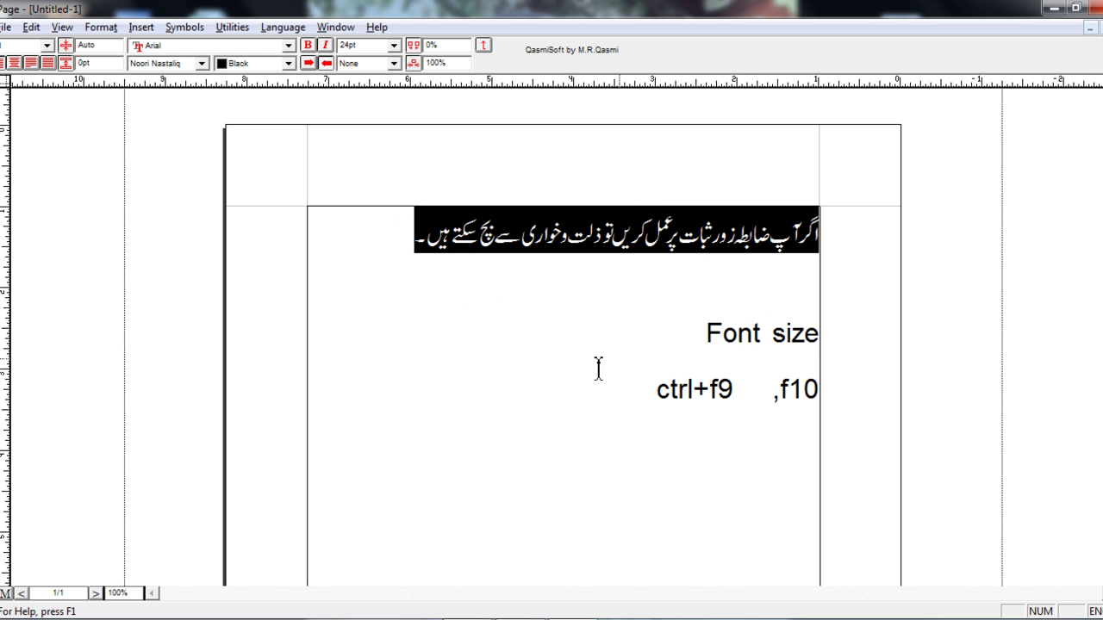
triple_click(613, 399)
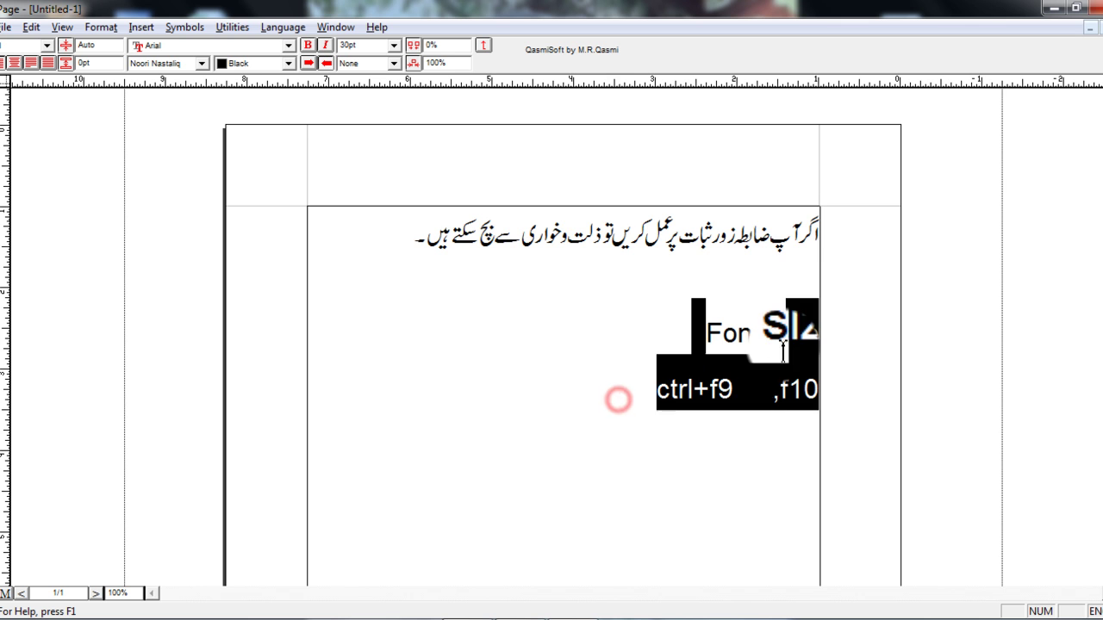
left_click(501, 329)
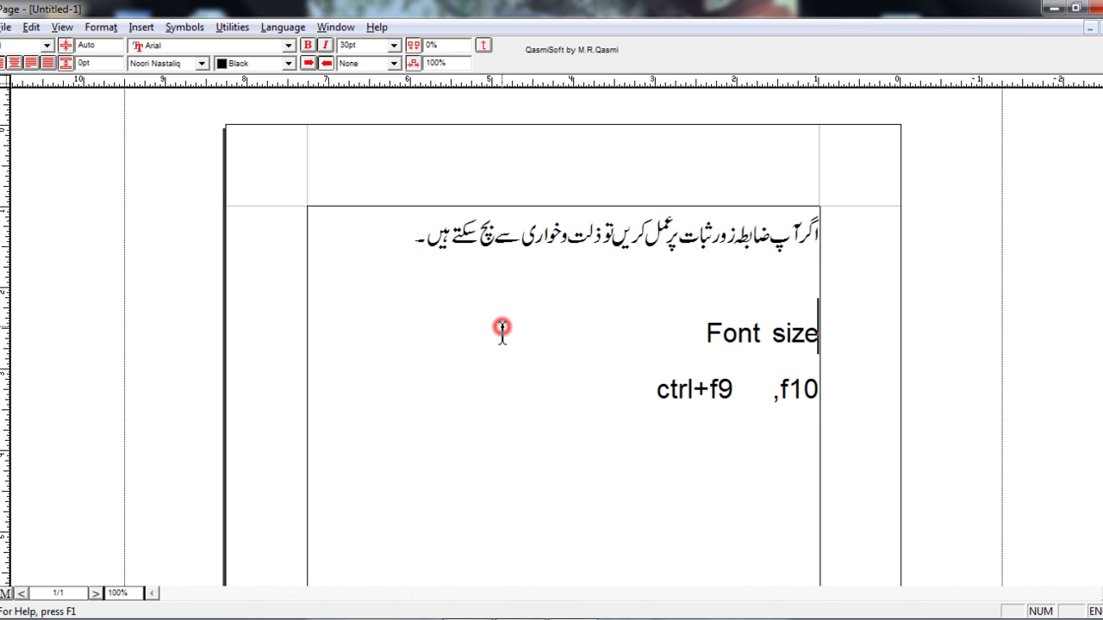
Examine the available page sizes in the document's page setup and leave it without applying changes.
left_click(90, 27)
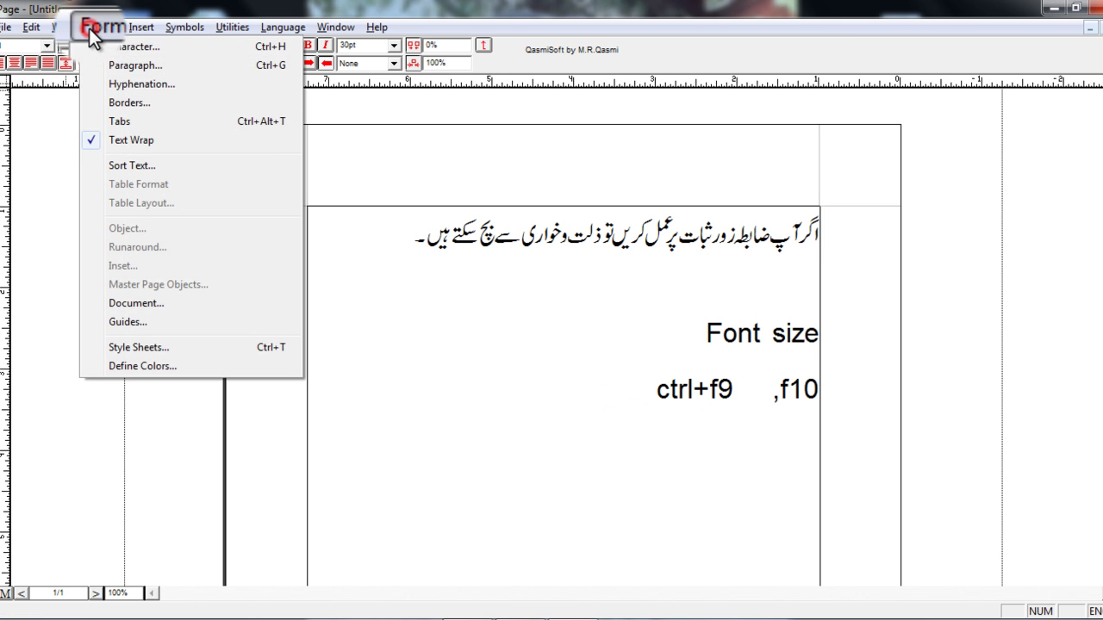
left_click(129, 305)
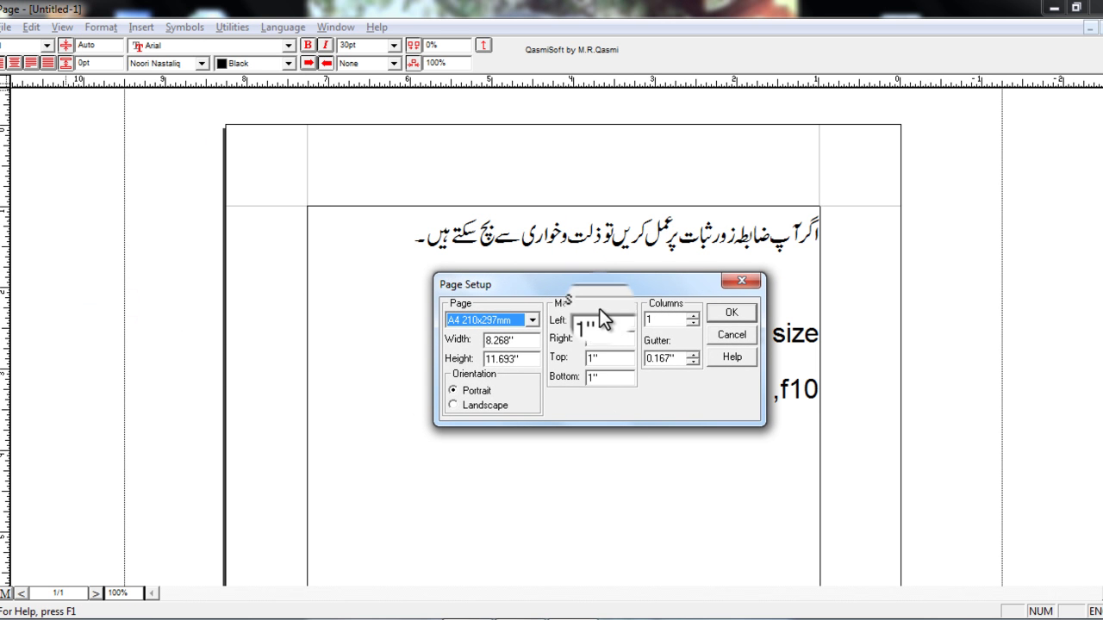
left_click(533, 320)
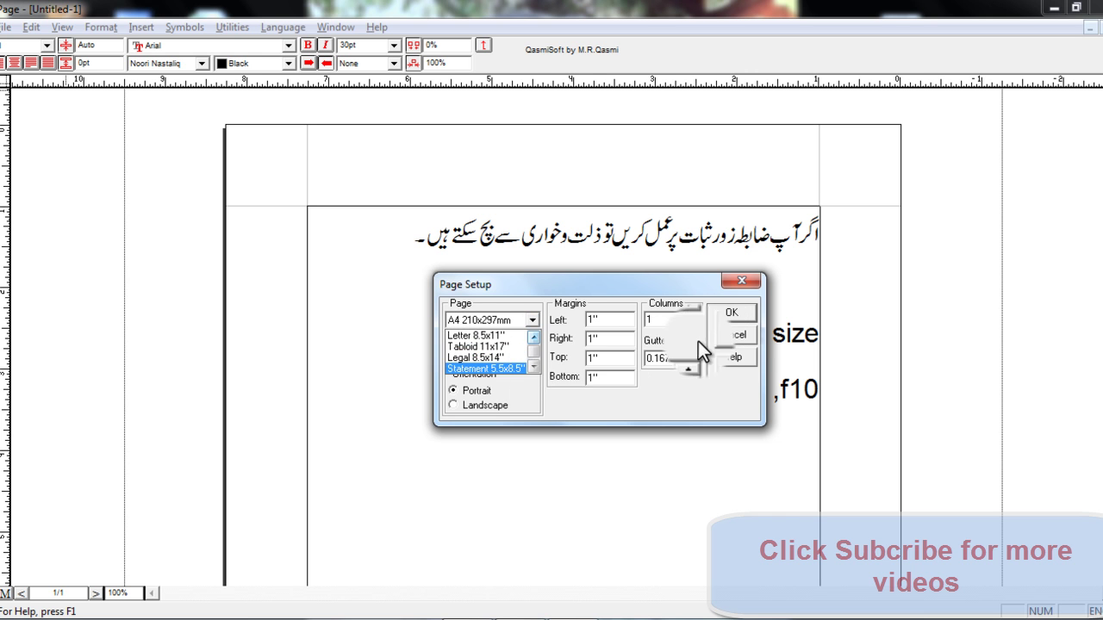
left_click(730, 337)
left_click(729, 334)
left_click(515, 293)
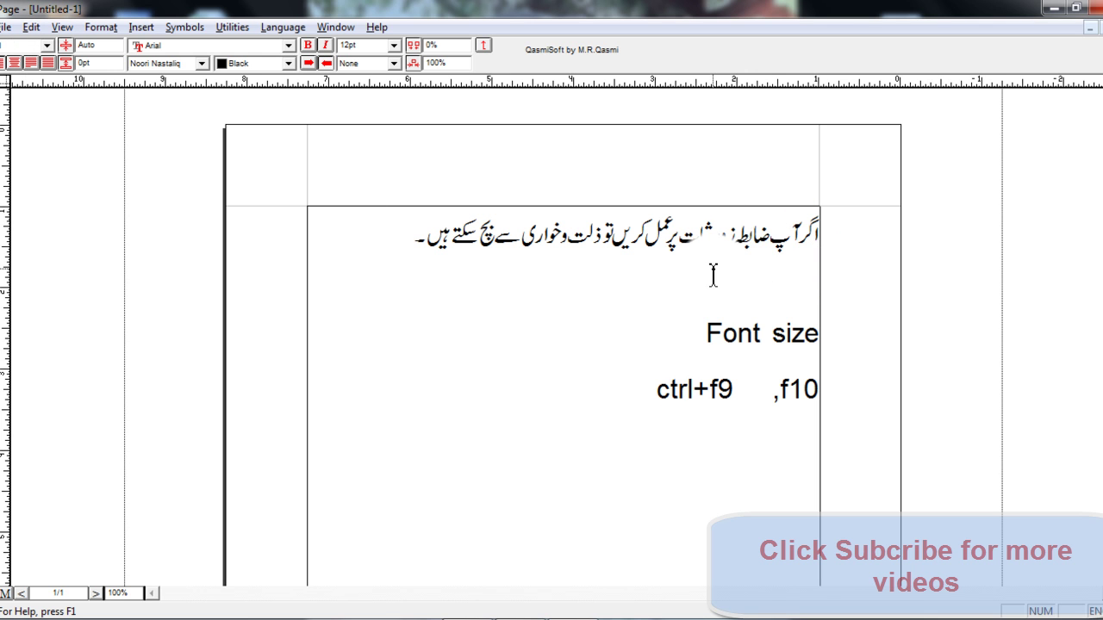
Close the untitled document without saving it and exit the program.
left_click(1091, 27)
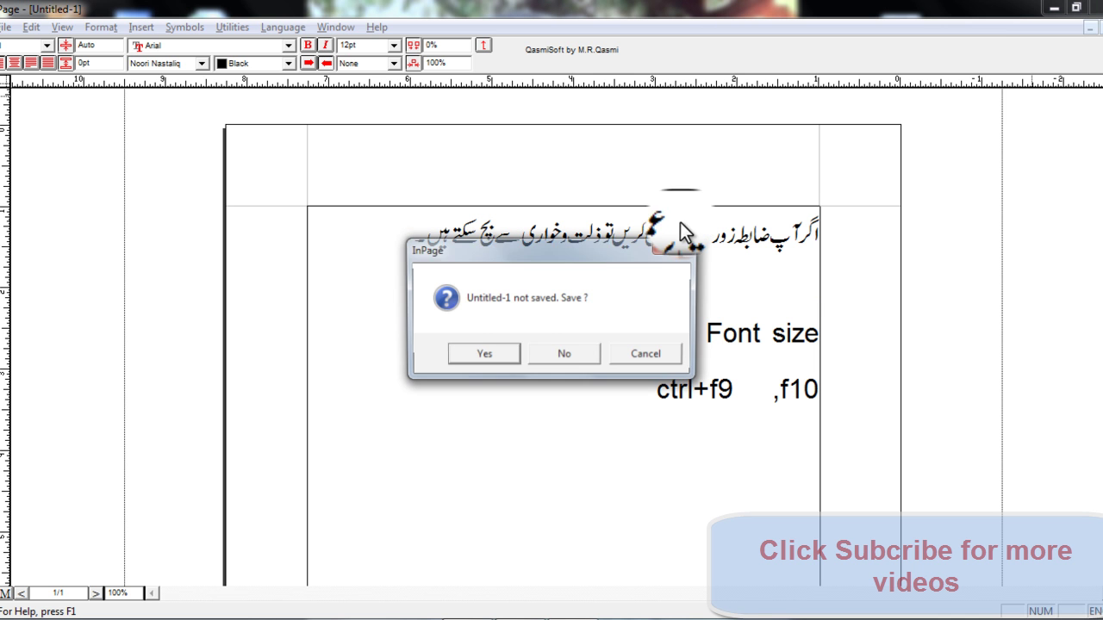
left_click(561, 350)
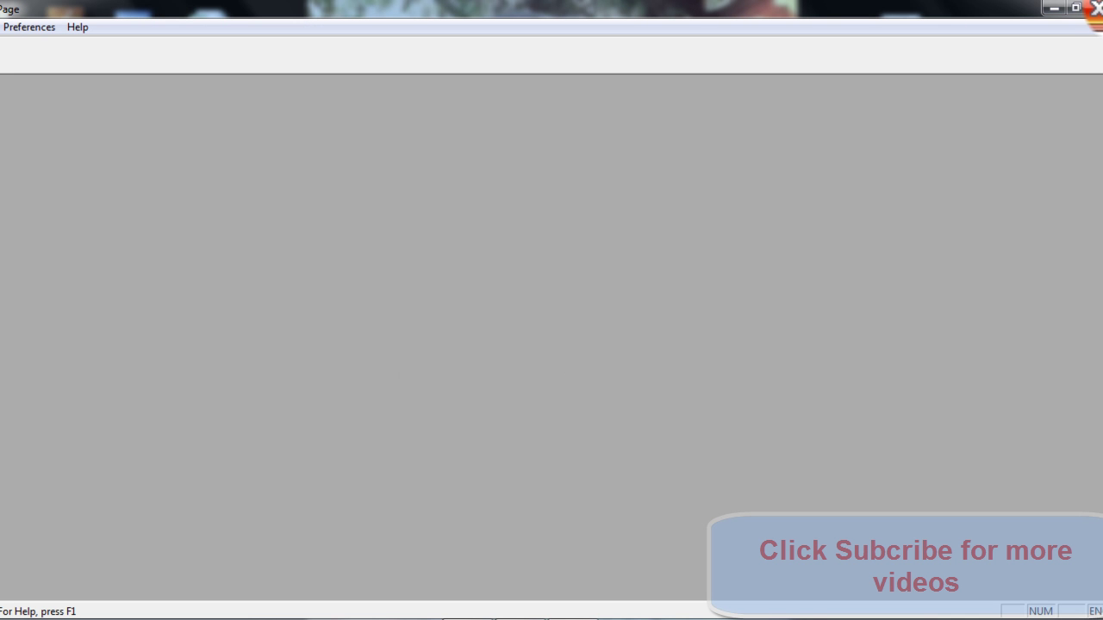
left_click(1095, 8)
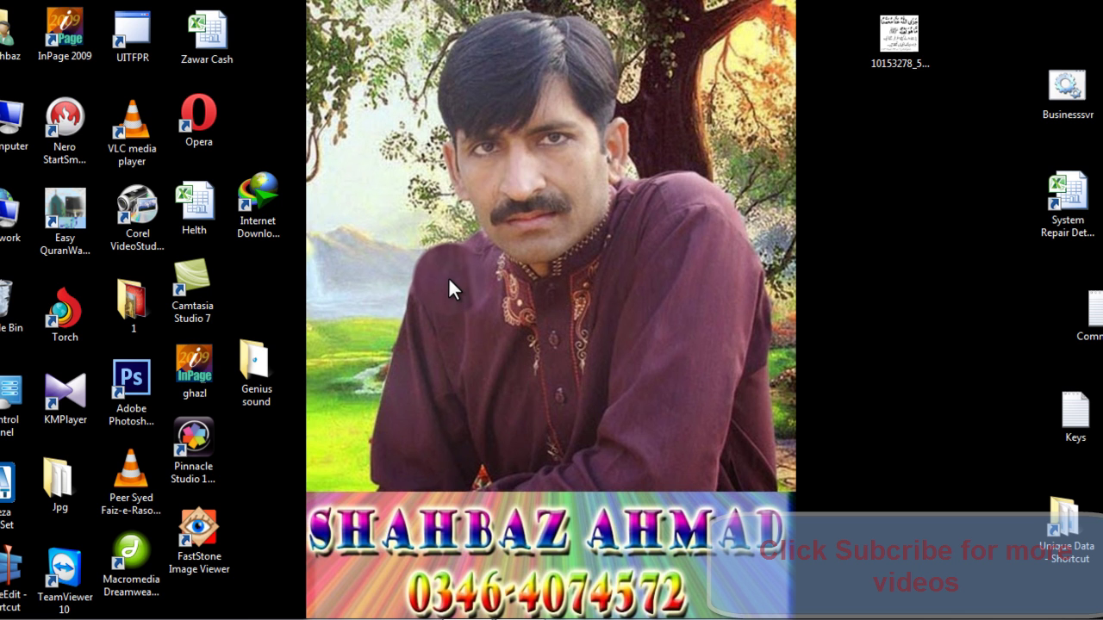